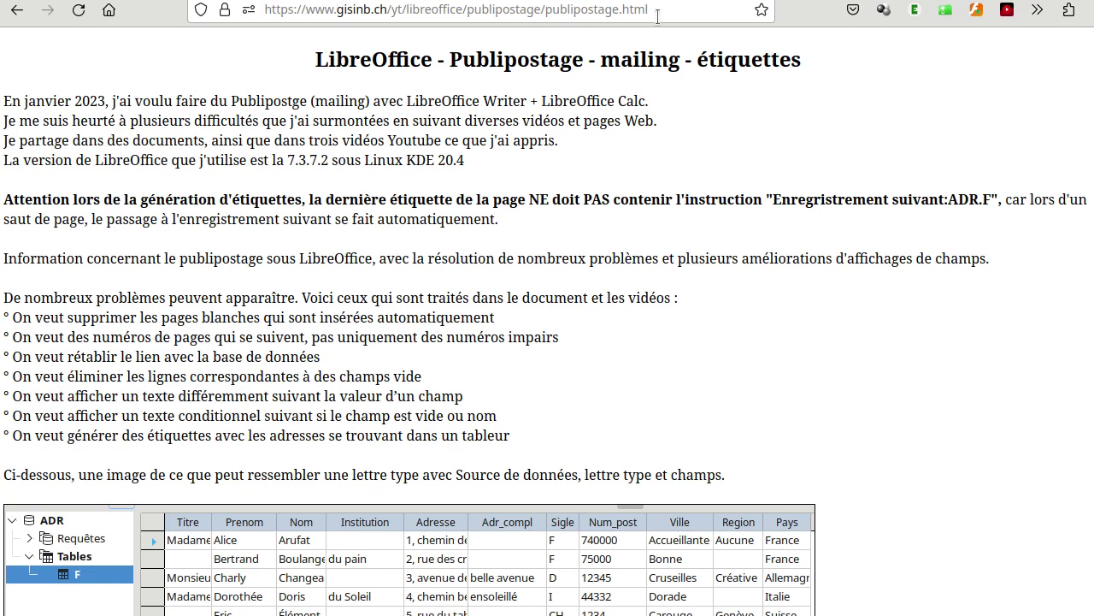
Read through the mail-merge web page and the opening pages of the sample multi-page letter with its merge fields
scroll(891, 316, down, 15)
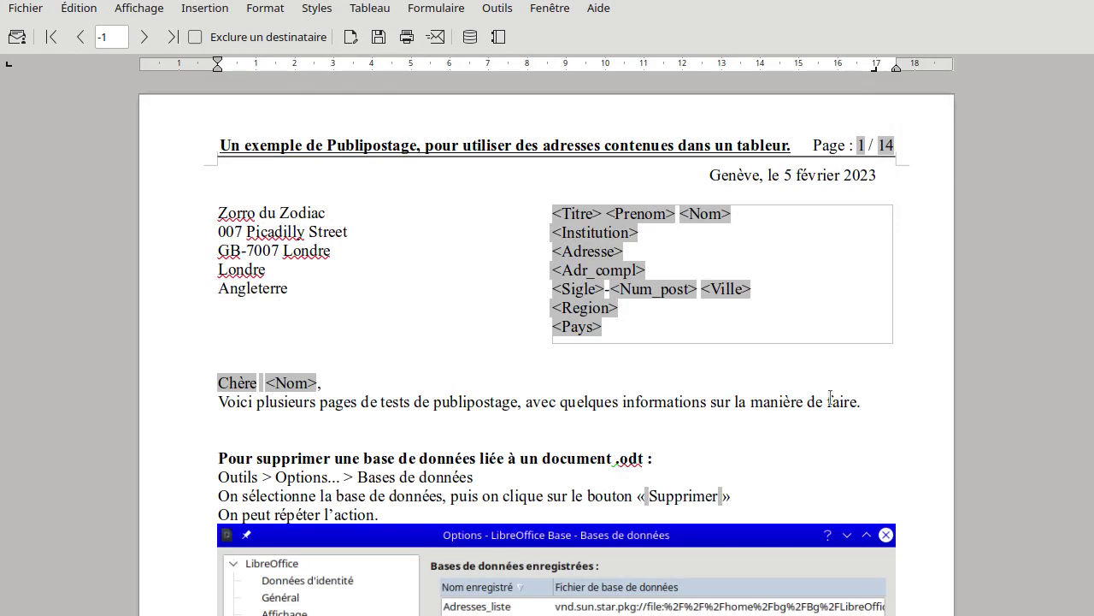
scroll(913, 440, down, 3)
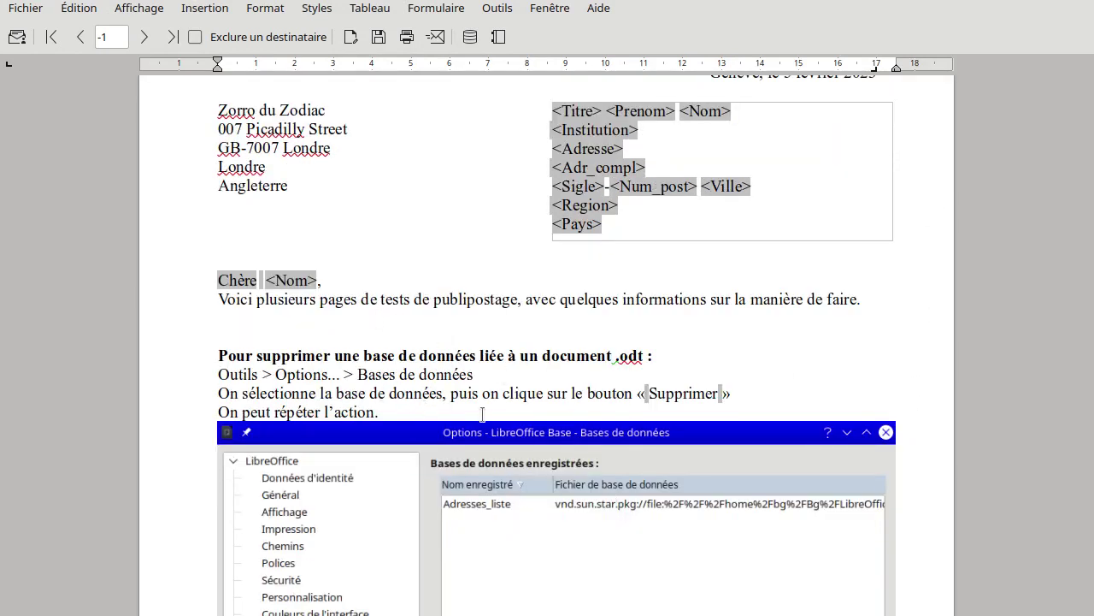
scroll(704, 393, down, 15)
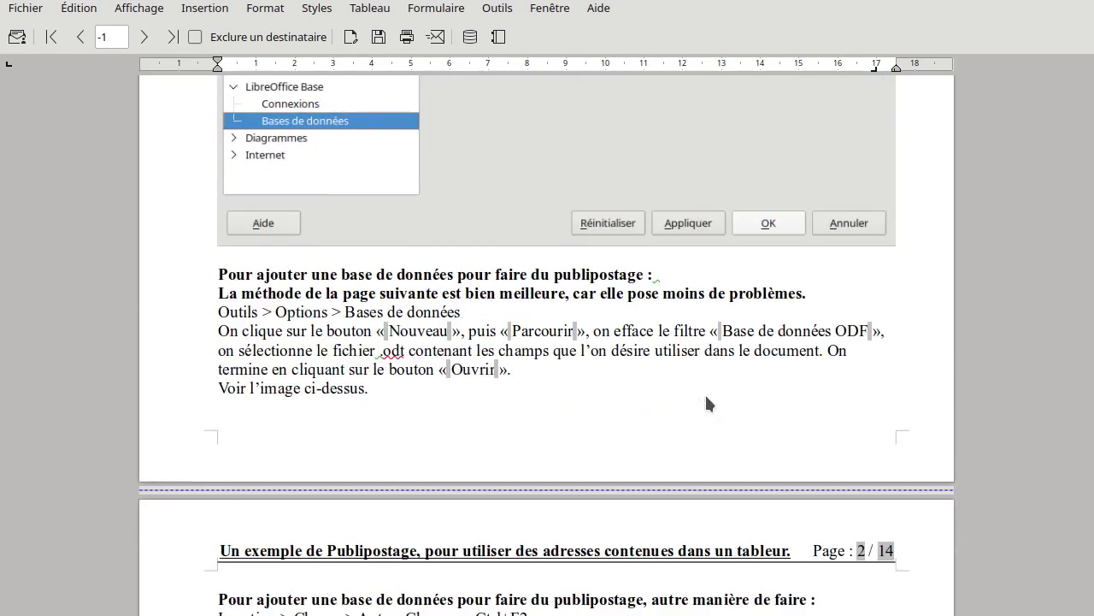
scroll(704, 392, down, 20)
scroll(706, 394, down, 9)
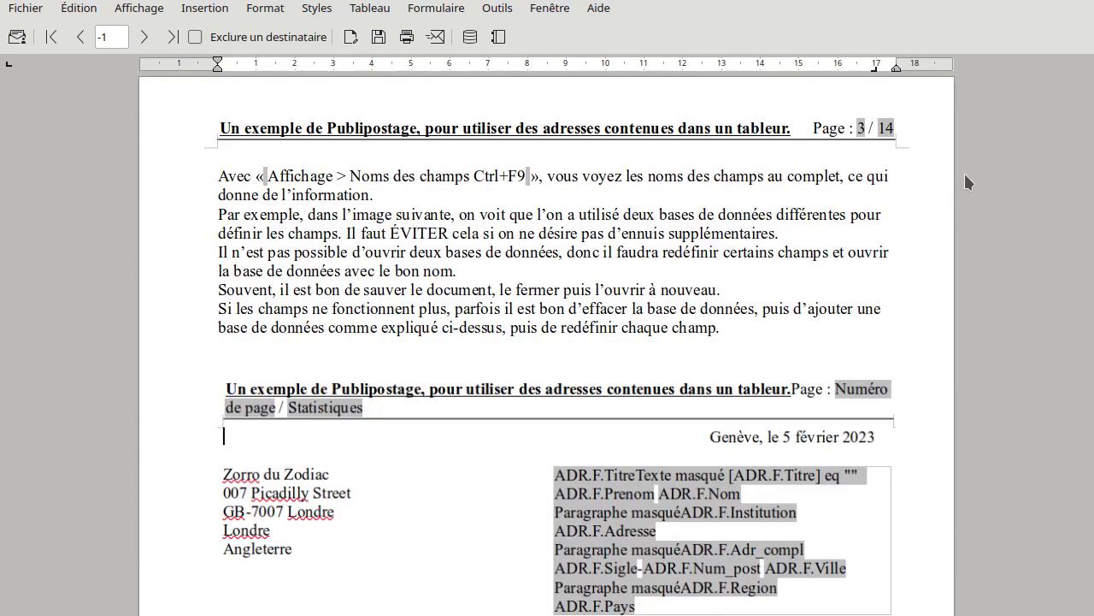
click(1060, 10)
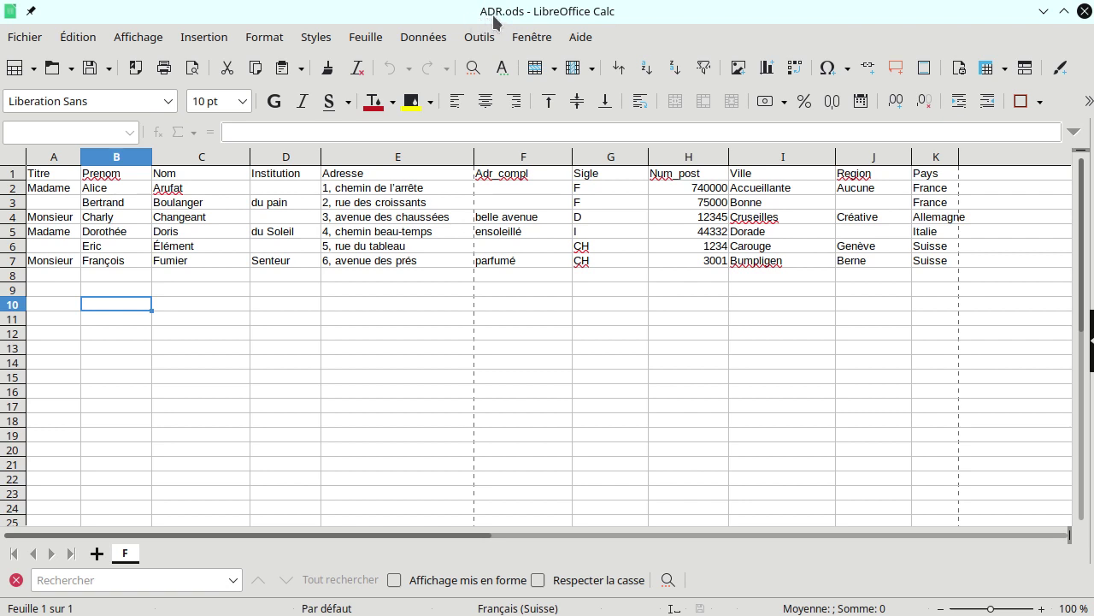
Rename the sheet in ADR.ods as F and return to the letter in Writer
right_click(126, 556)
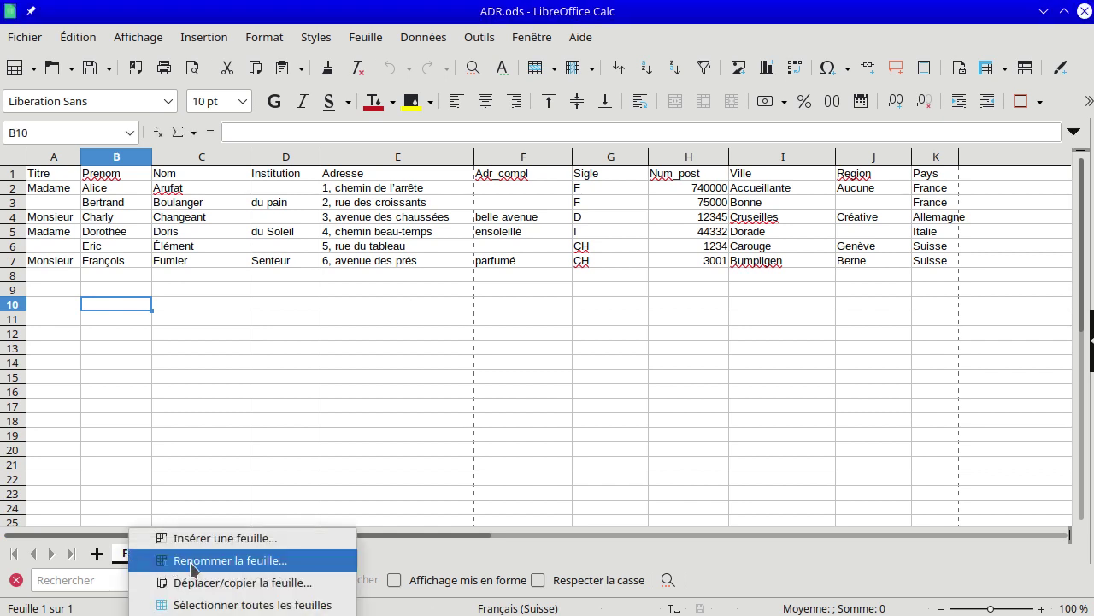
click(197, 560)
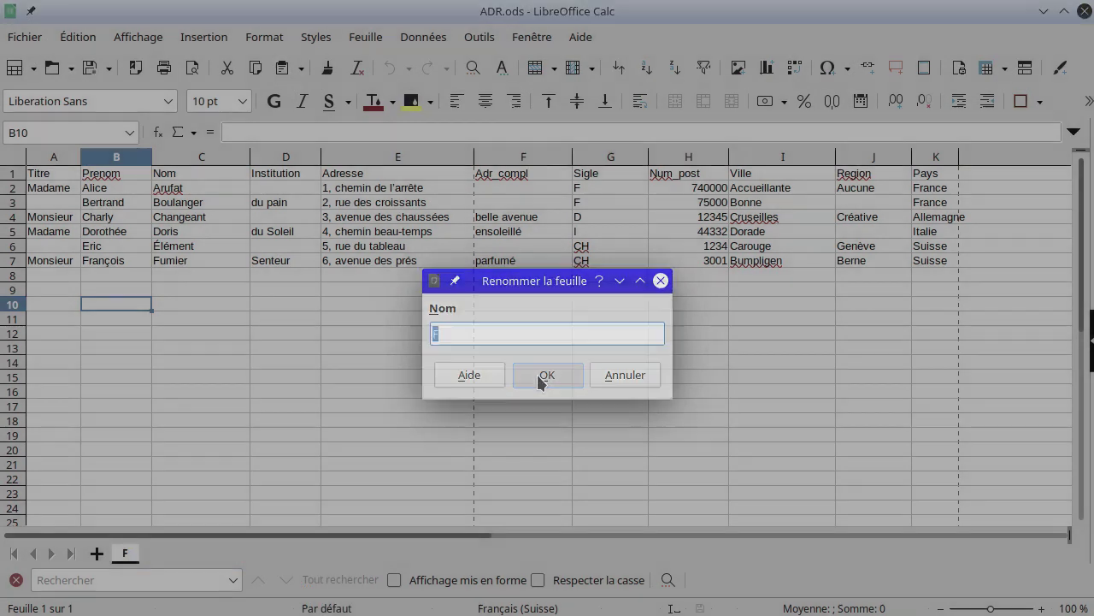
click(537, 375)
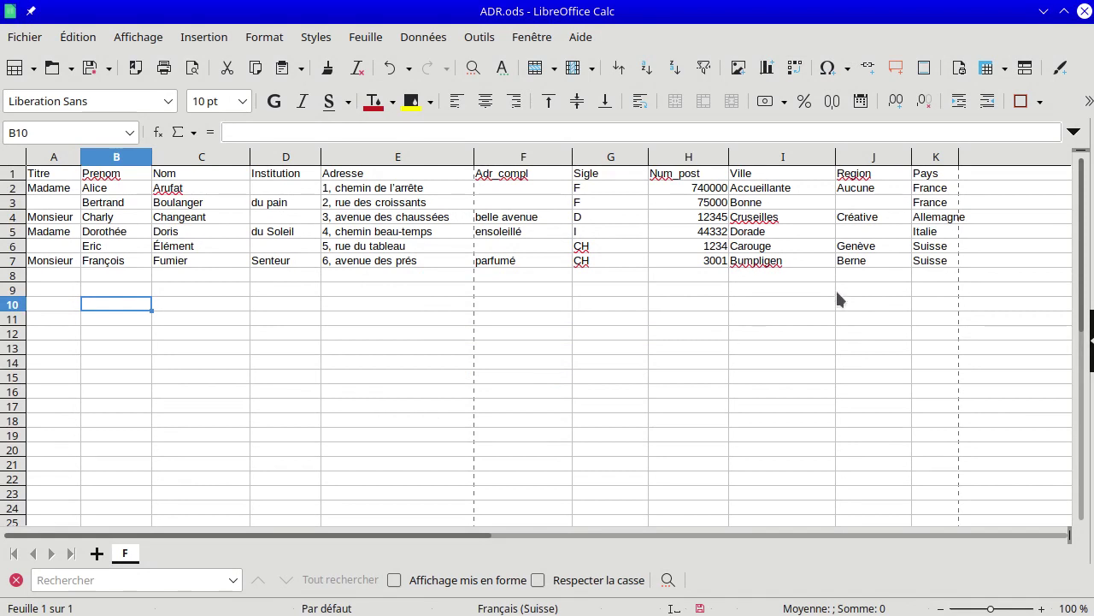
click(1044, 11)
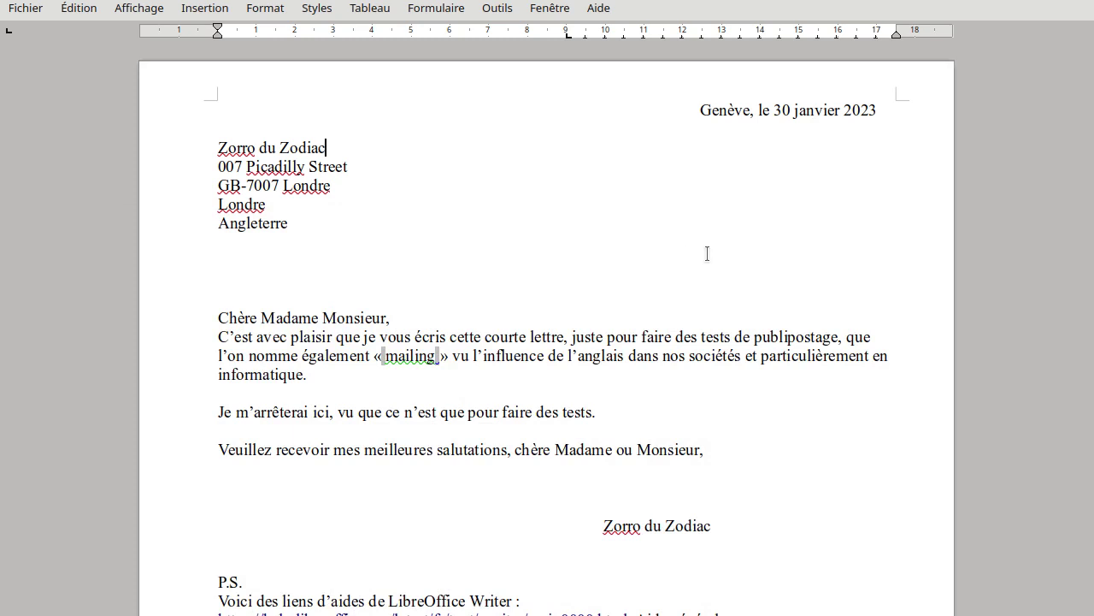
Delete the ADR entry from the registered databases in the LibreOffice Base options and apply the change
click(497, 10)
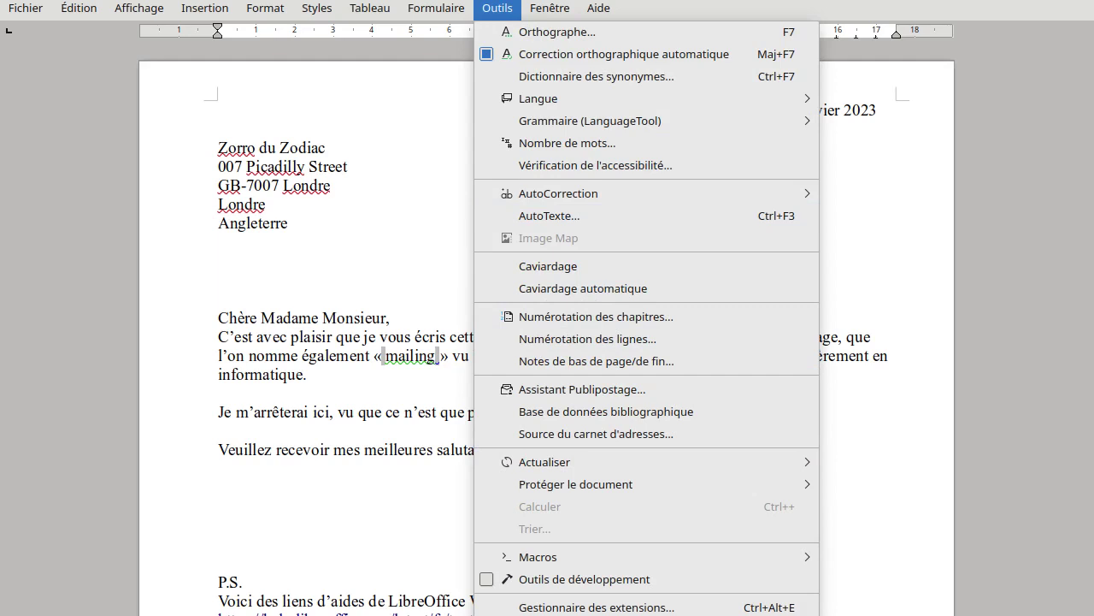
key(alt+F12)
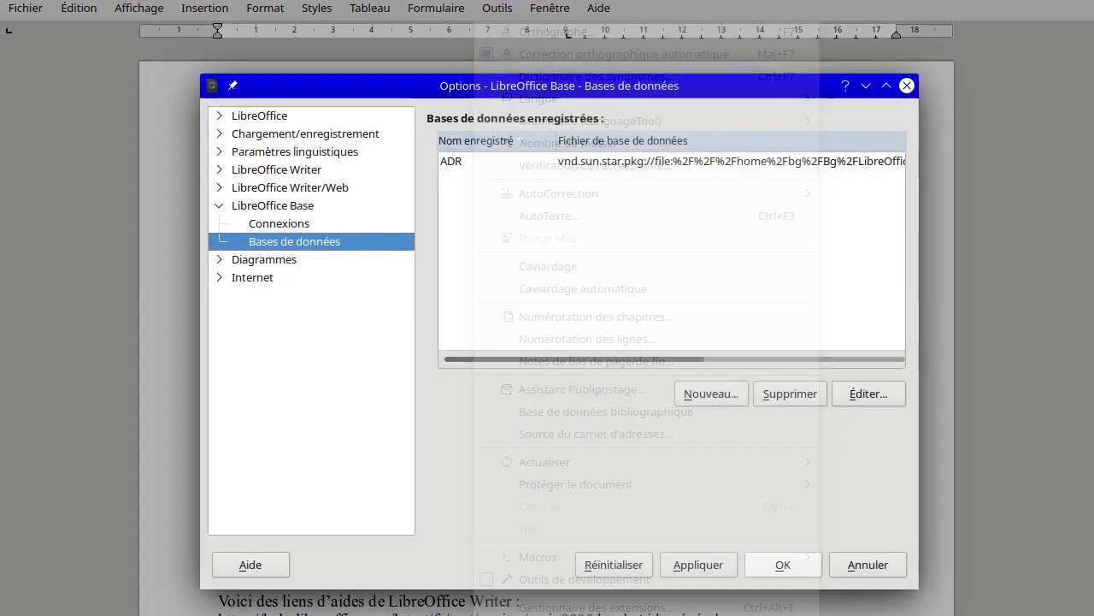
click(220, 207)
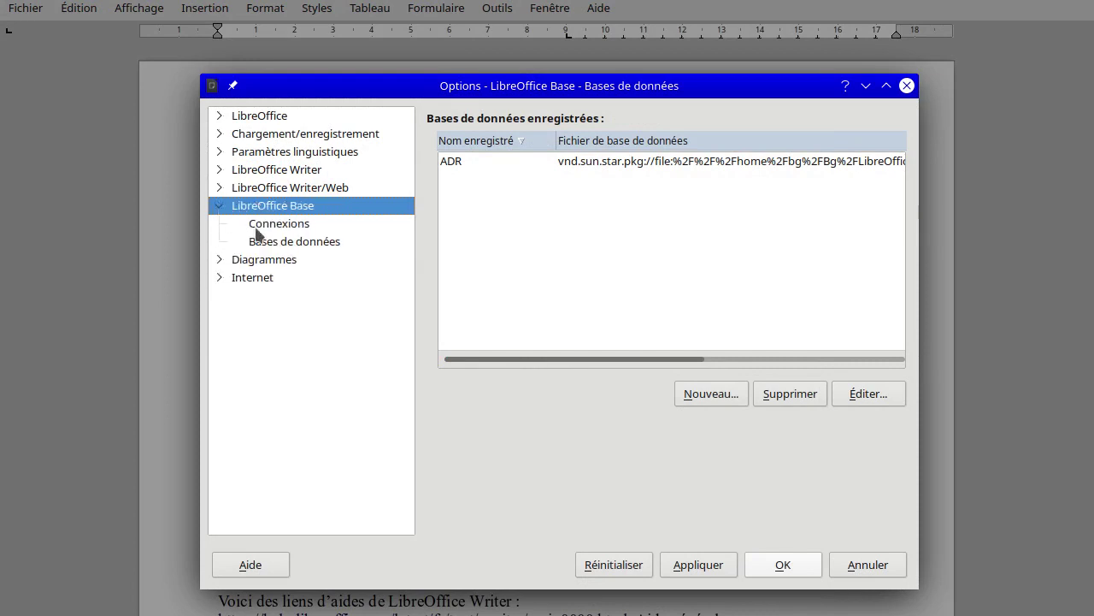
click(306, 244)
click(711, 164)
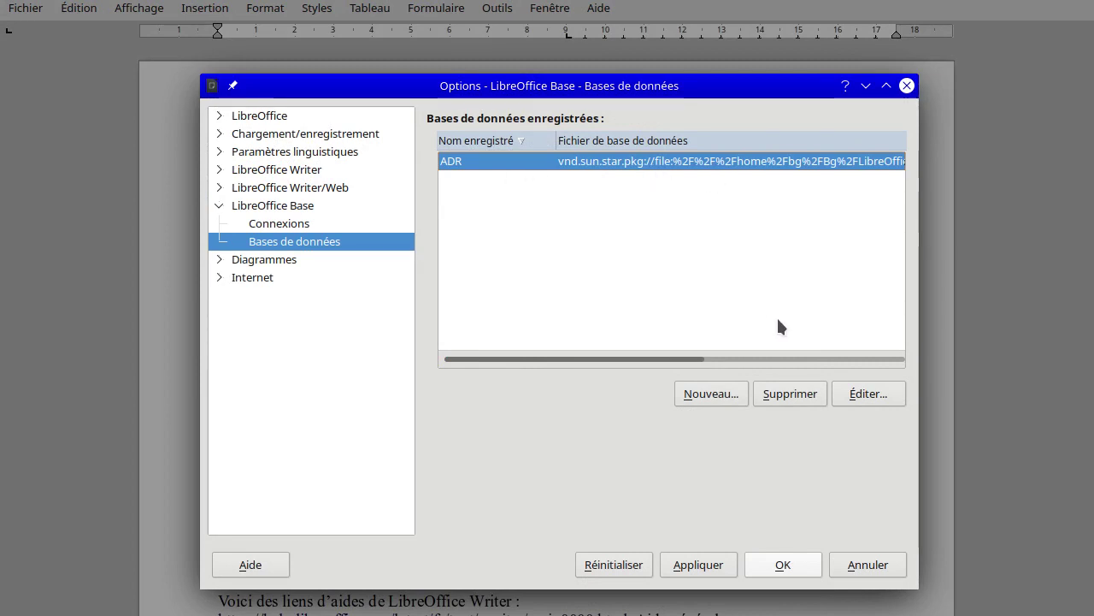
click(788, 396)
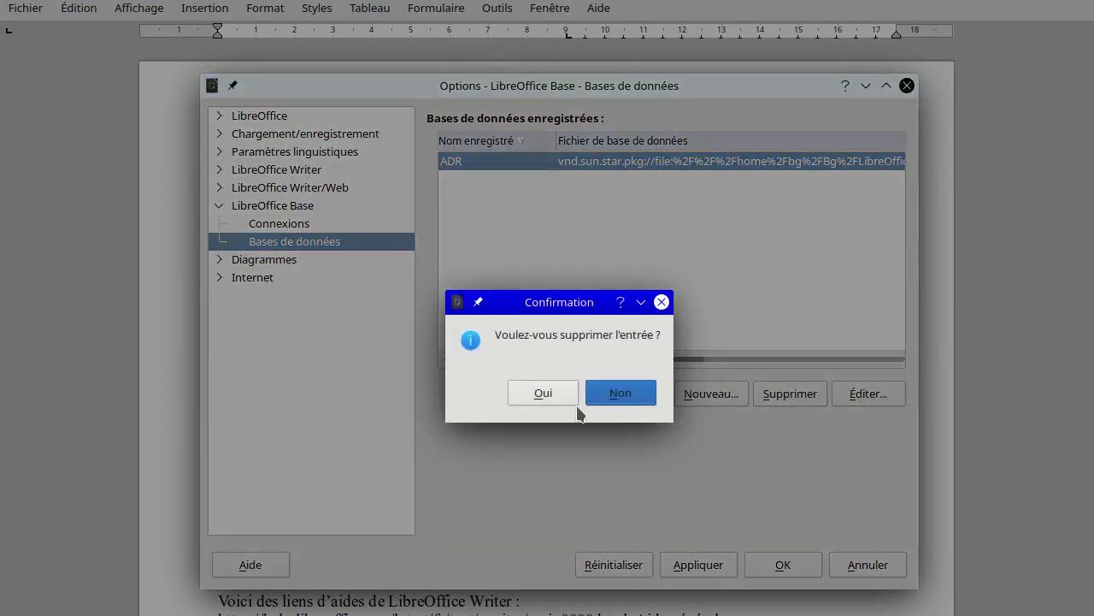
click(545, 396)
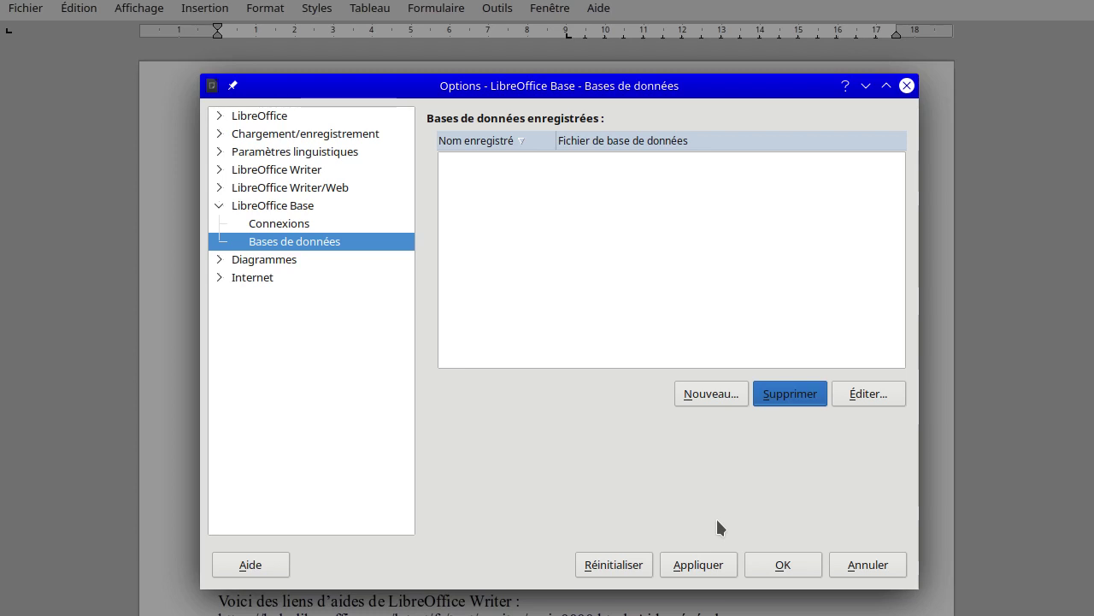
click(702, 566)
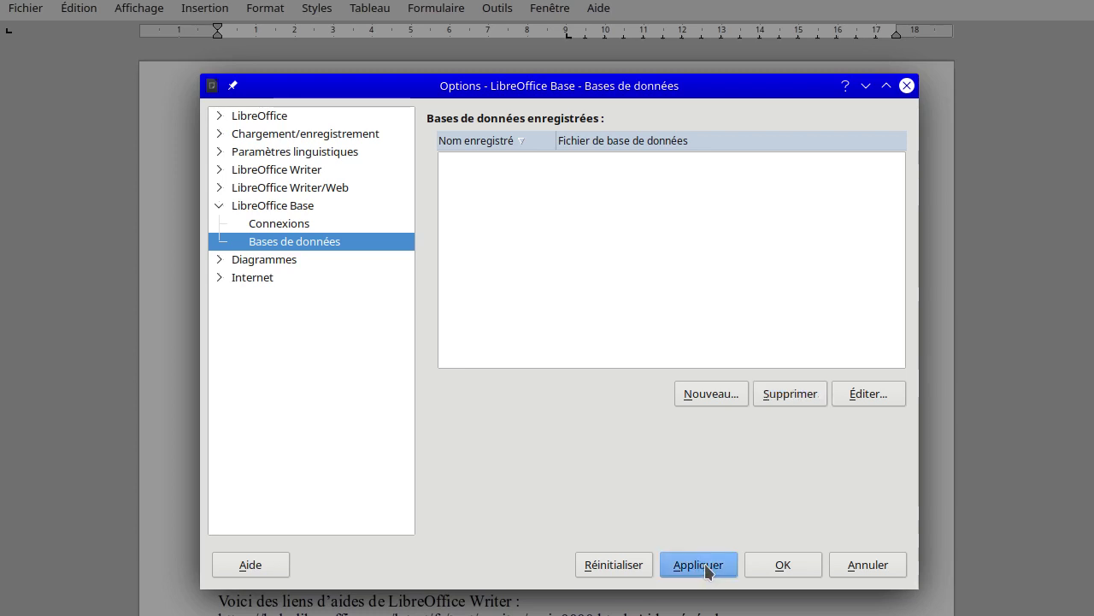
click(799, 567)
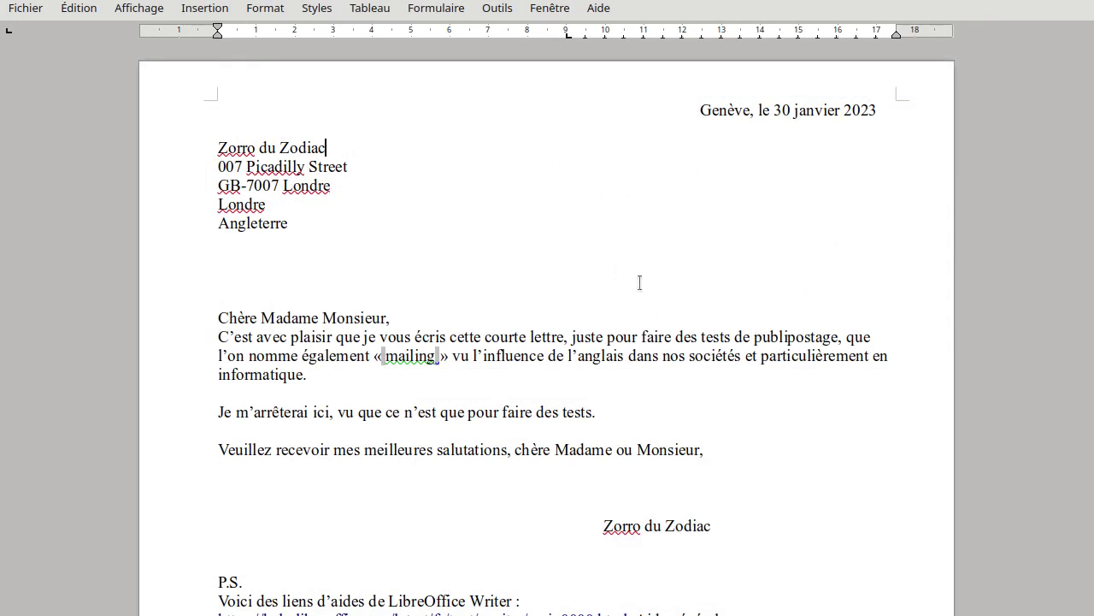
Insert a frame in the letter and widen it to about 9.4 cm in the empty area beside the sender's address
click(205, 9)
mouse_move(276, 293)
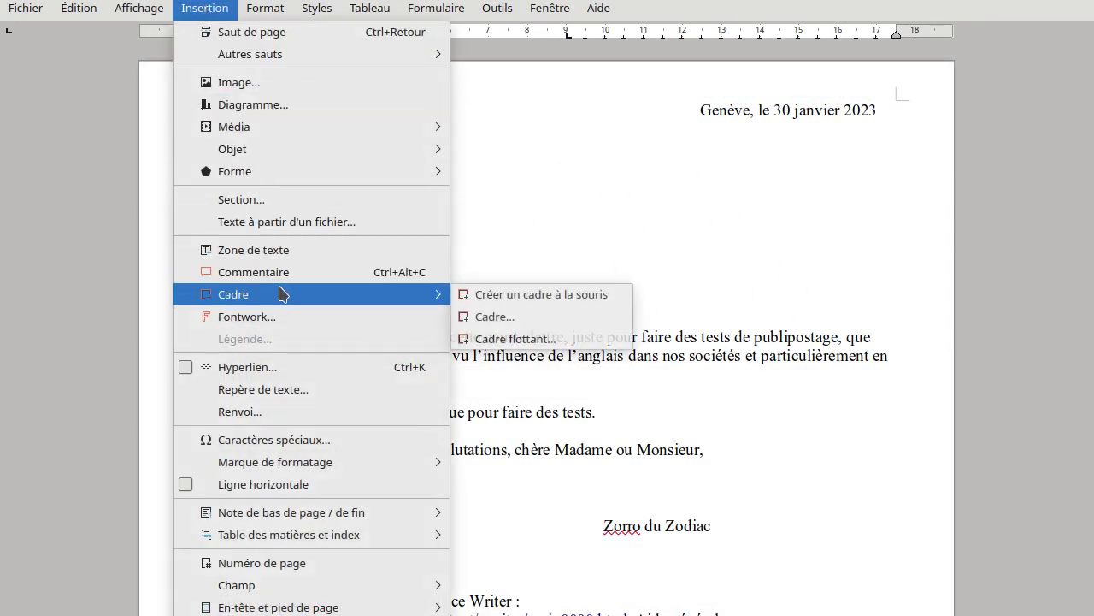
click(499, 318)
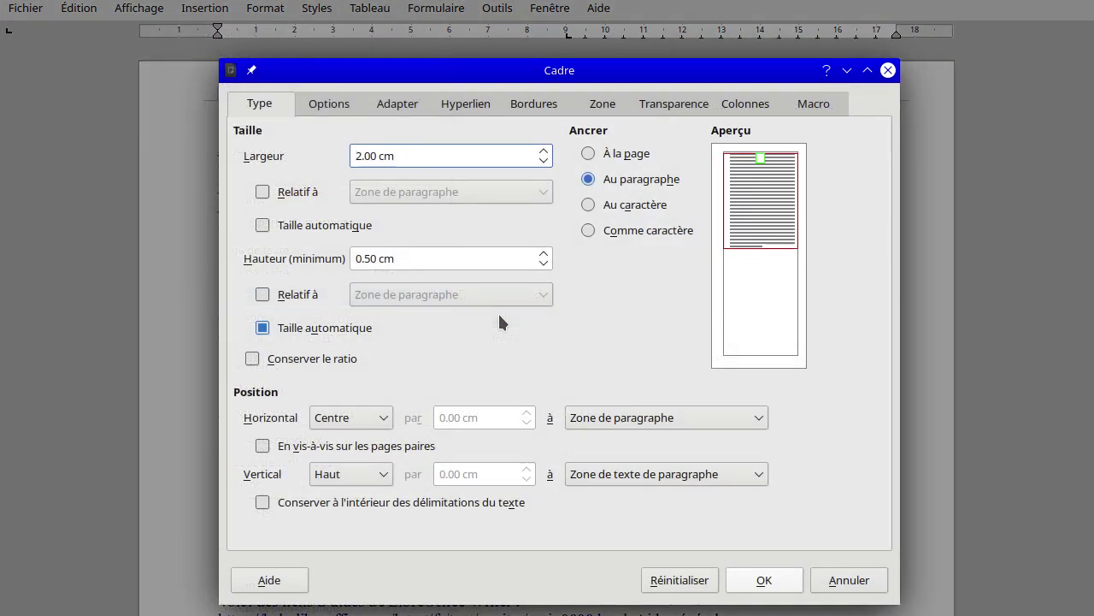
click(766, 584)
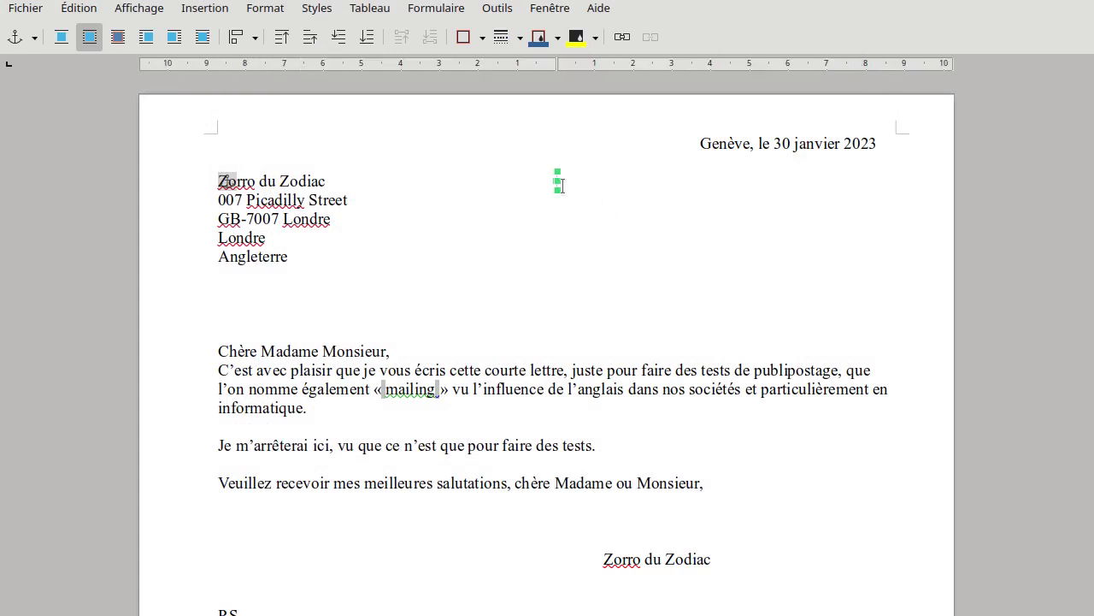
drag(557, 180, 652, 183)
drag(557, 180, 516, 324)
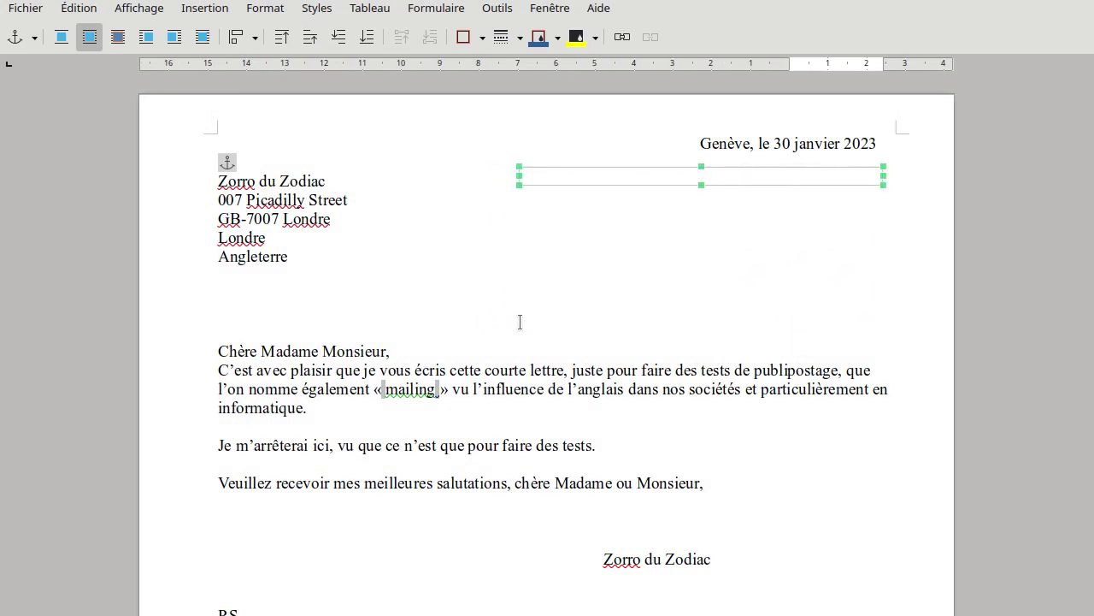
Increase the frame's height to reach the salutation line and place it just under the date, against the page's right margin
drag(701, 184, 714, 354)
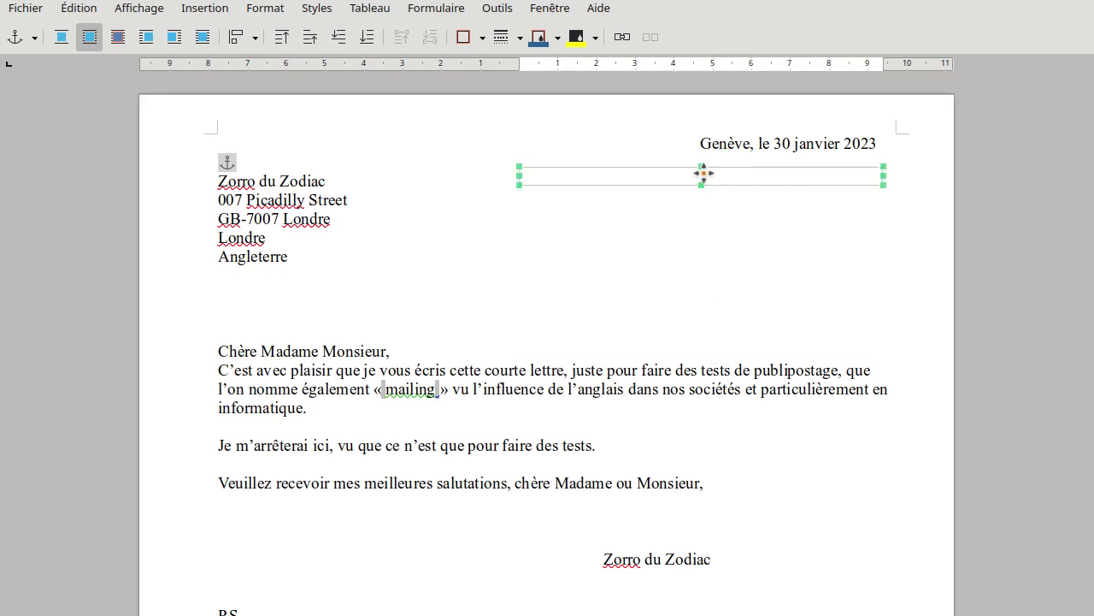
double_click(562, 174)
click(543, 254)
click(543, 253)
click(543, 254)
click(543, 254)
click(543, 254)
click(543, 254)
click(771, 582)
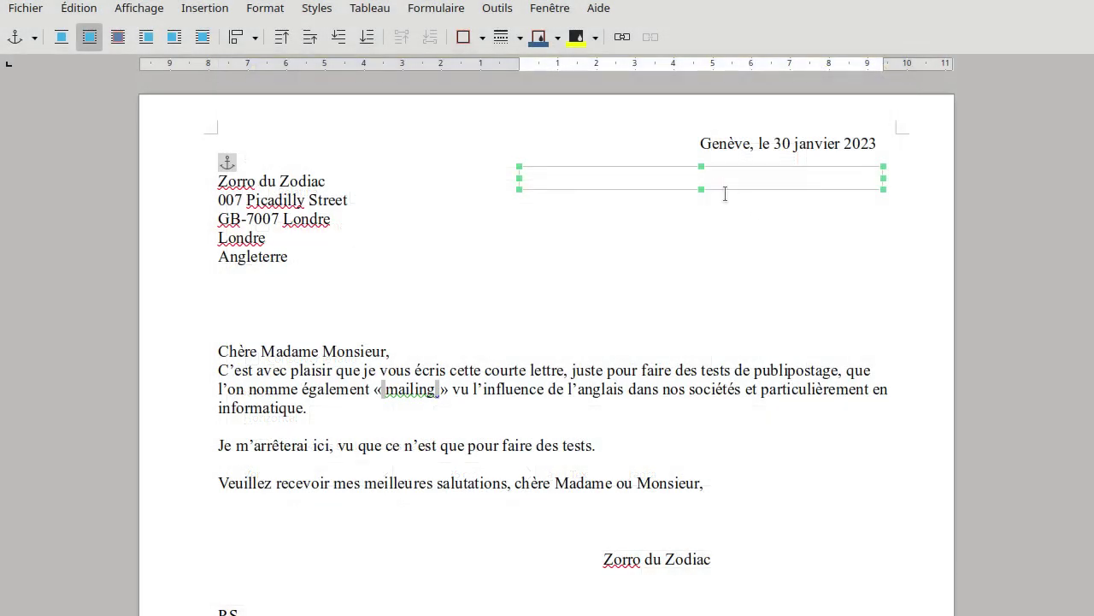
drag(701, 189, 726, 350)
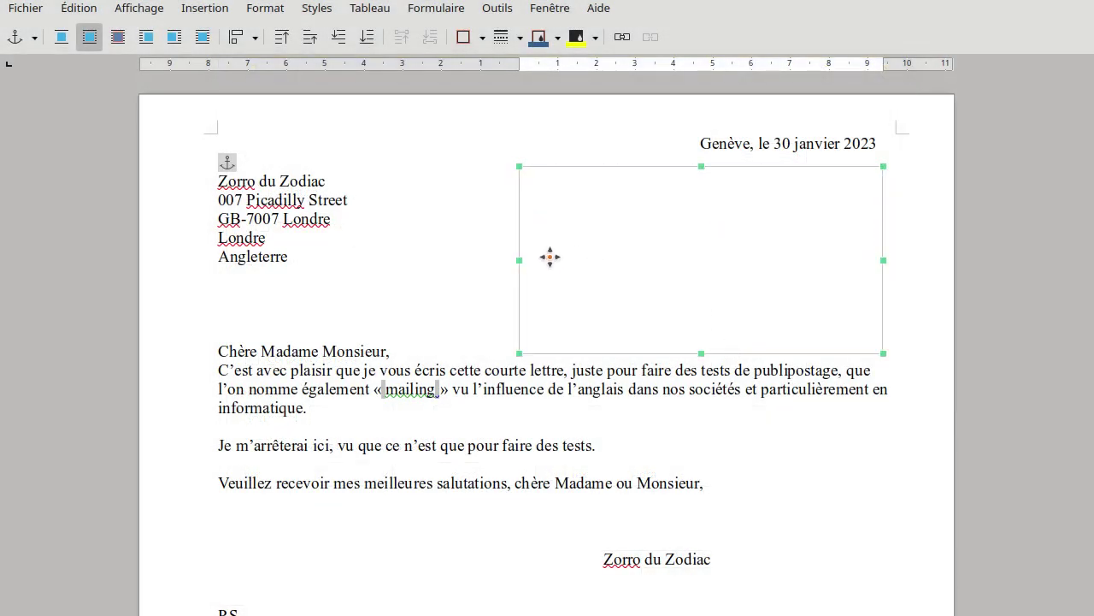
drag(714, 247, 729, 236)
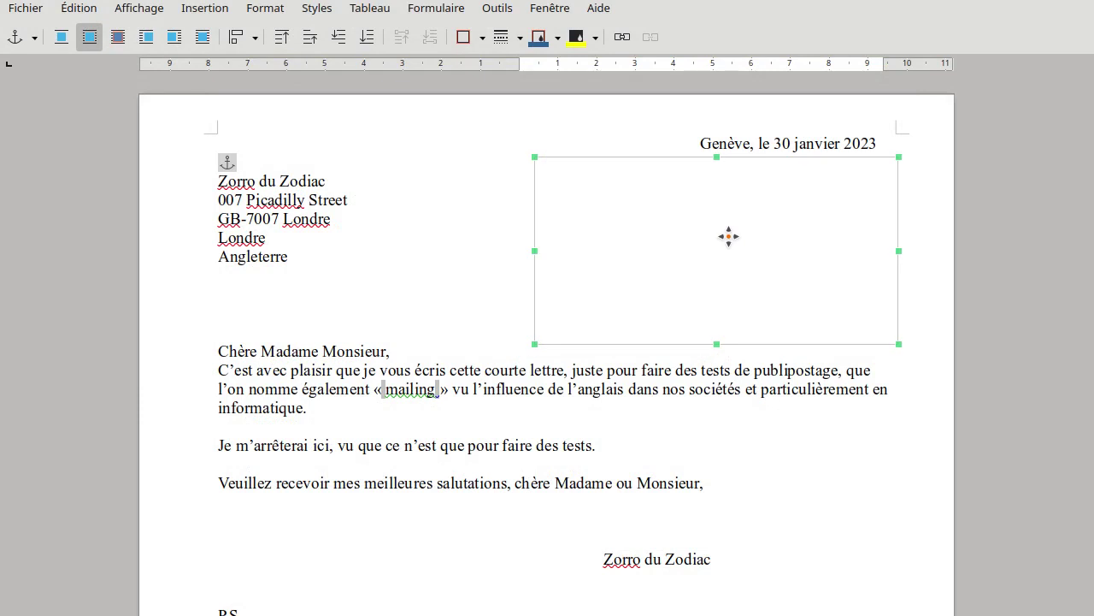
click(447, 219)
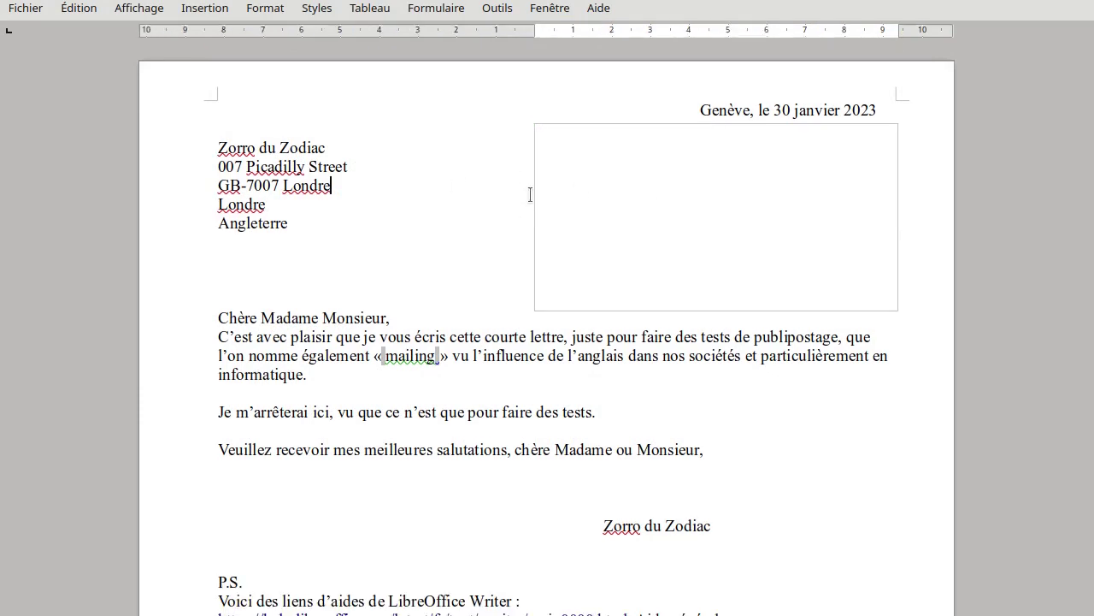
Add ADR.ods as a database source for mail-merge fields, with the text cursor inside the empty frame
click(548, 143)
click(204, 9)
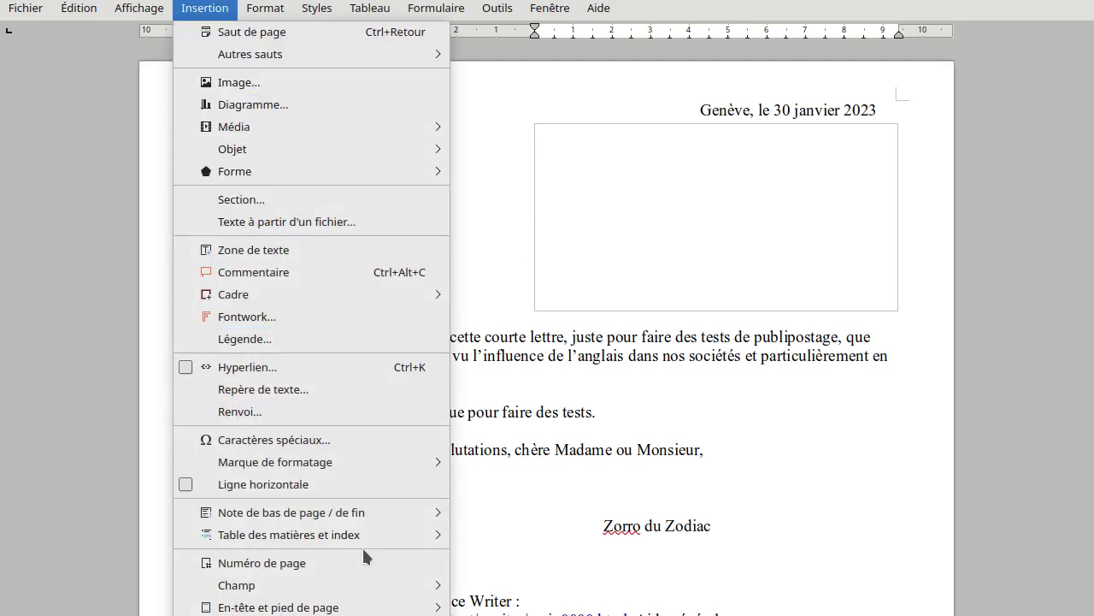
mouse_move(369, 590)
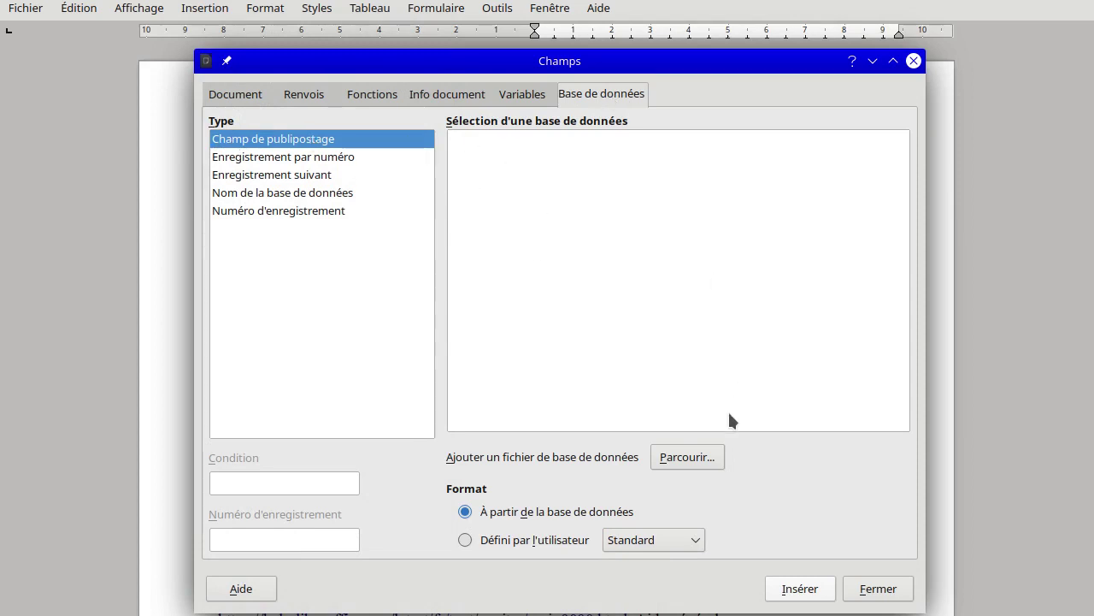
click(708, 458)
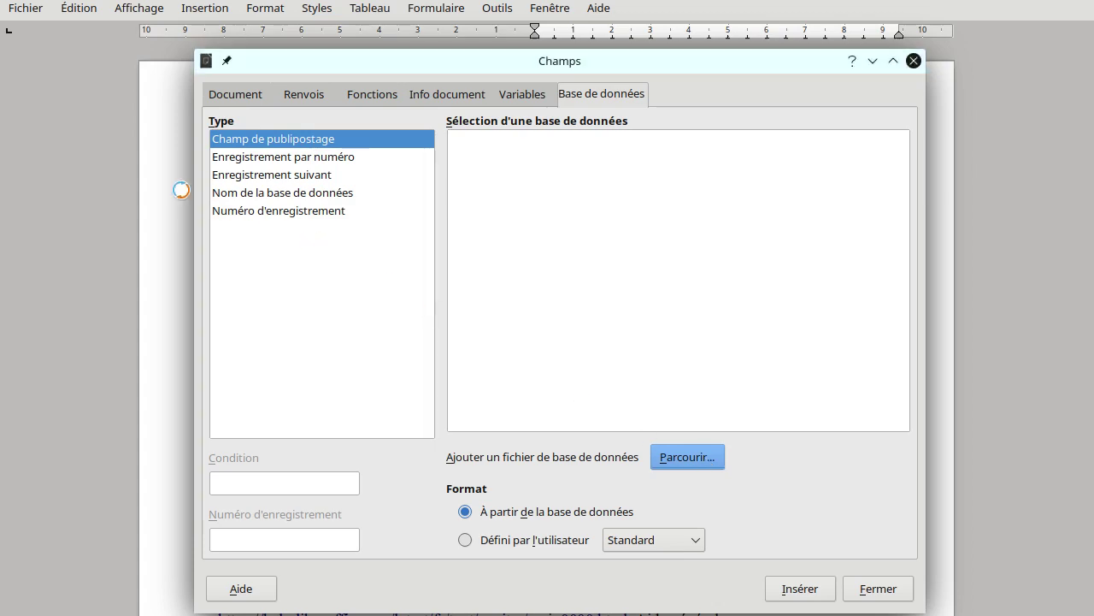
drag(25, 156, 431, 8)
click(161, 133)
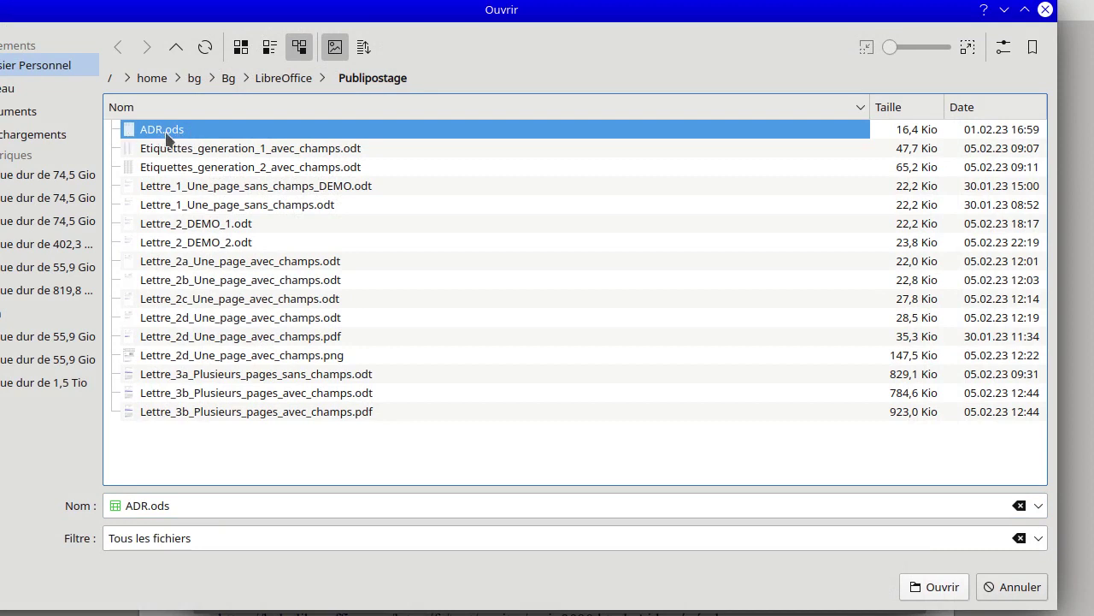
click(930, 587)
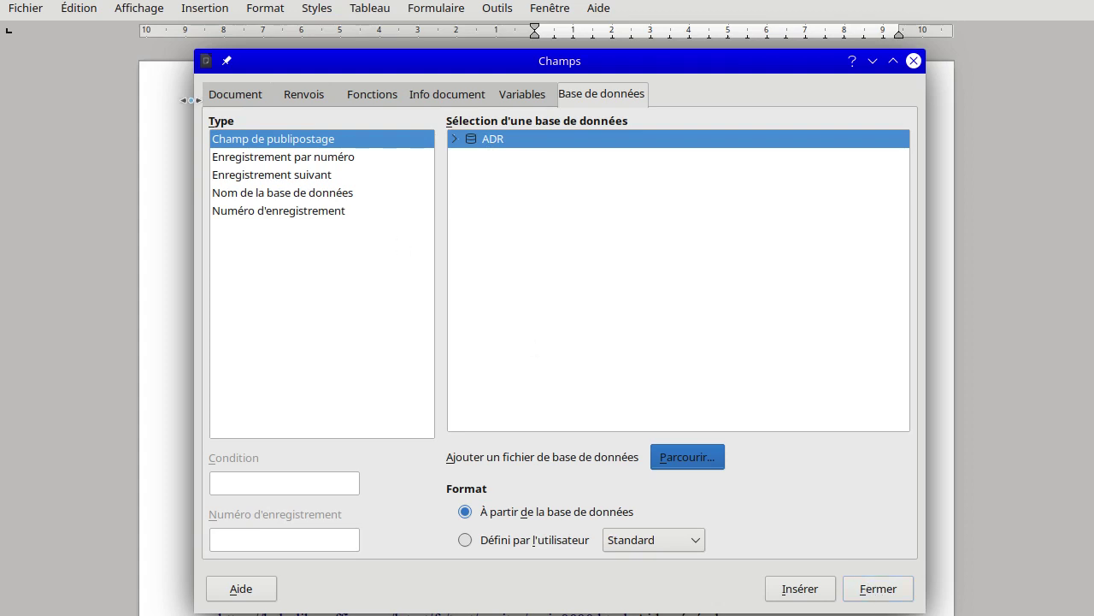
Insert the Titre and Prenom mail-merge fields from table F of the ADR database into the frame
click(453, 139)
click(470, 157)
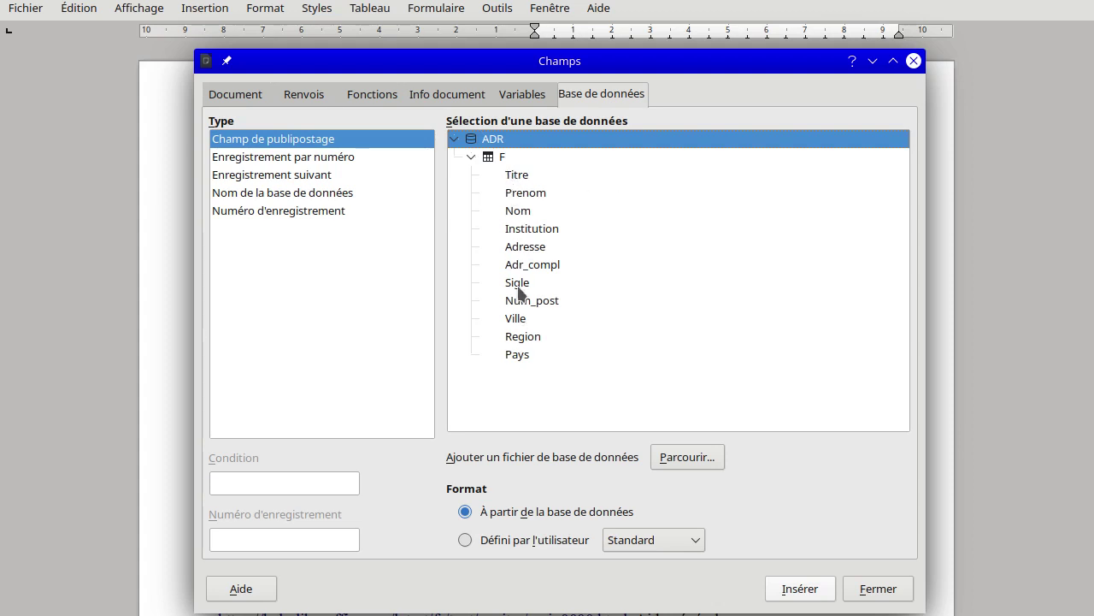
click(521, 177)
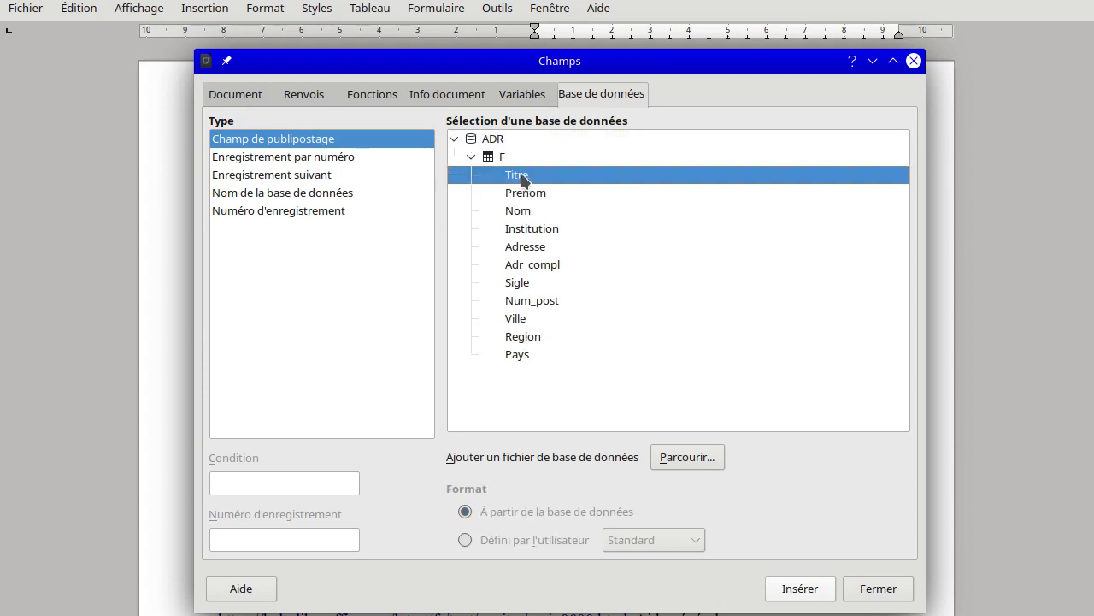
click(789, 588)
drag(670, 54, 524, 320)
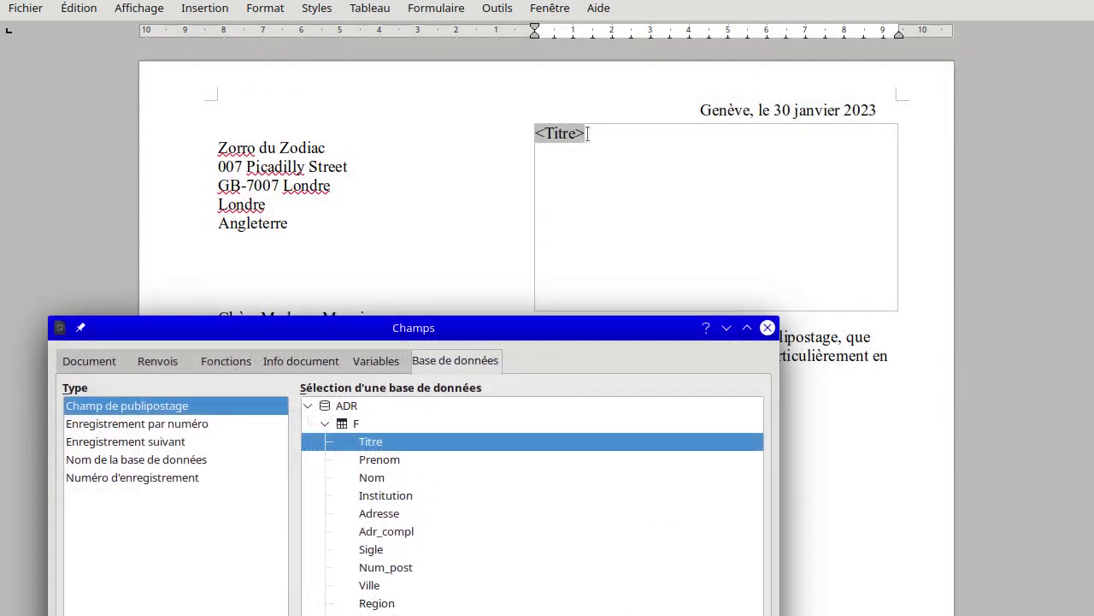
double_click(376, 462)
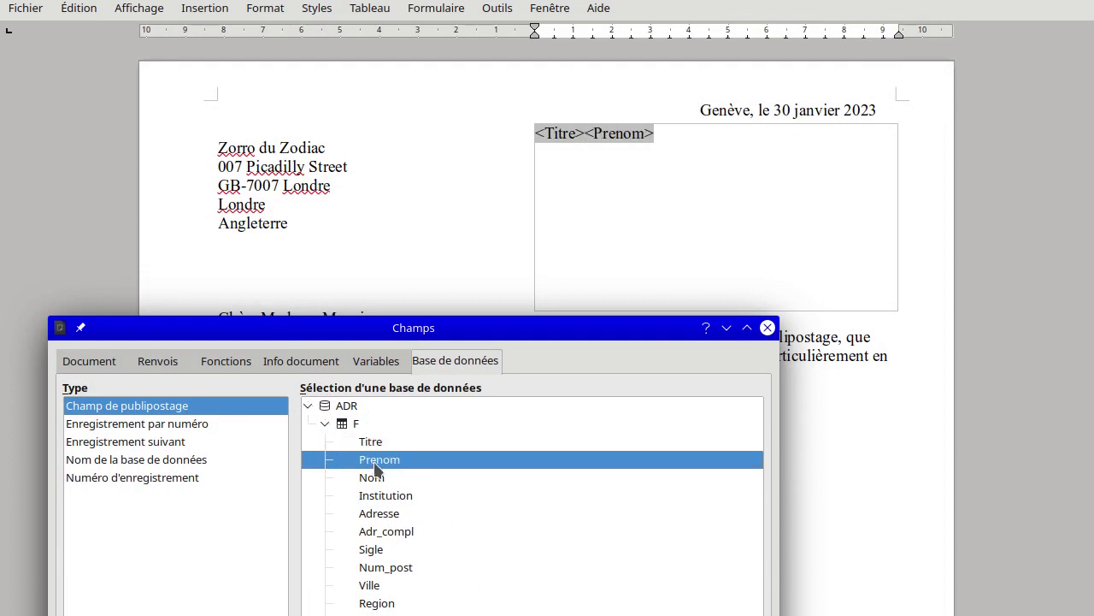
Insert the Nom field after Prenom, separate Titre, Prenom and Nom with spaces, and start a new line below them
double_click(377, 481)
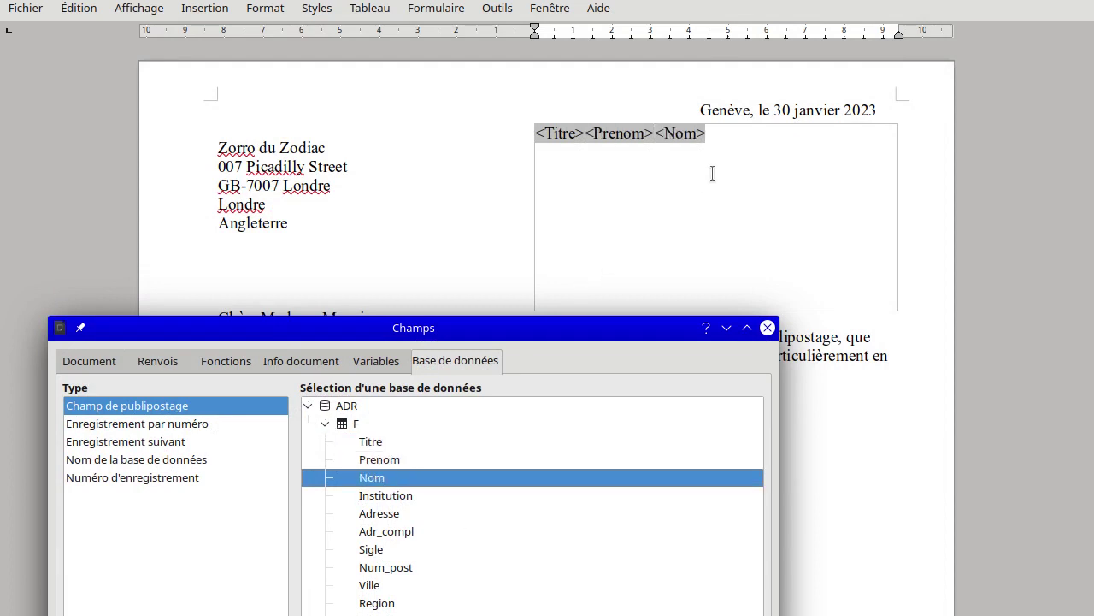
click(738, 137)
key(Left)
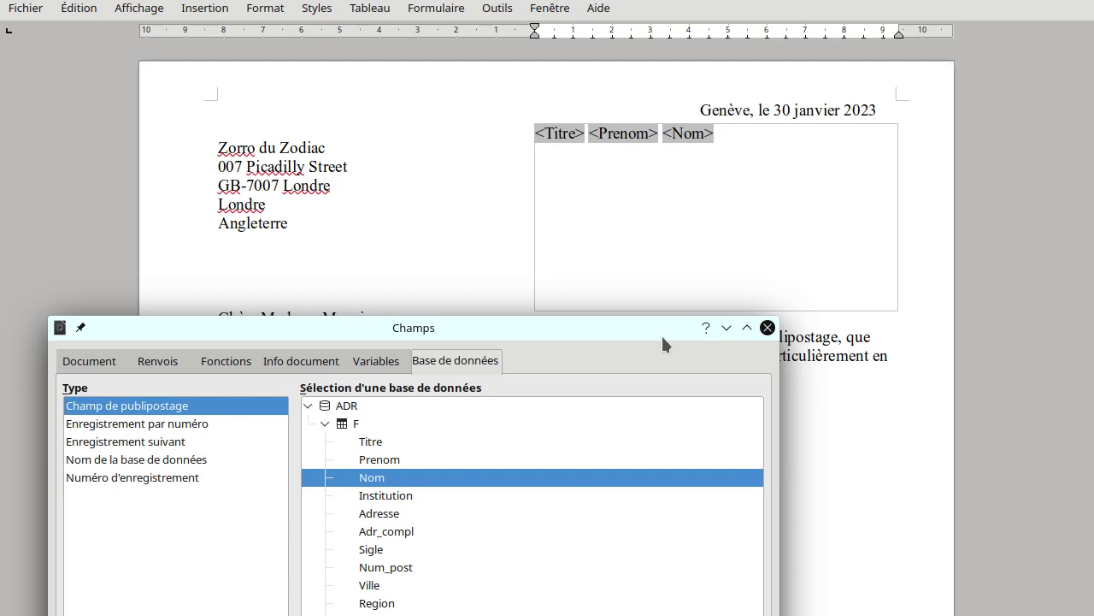
Insert the Institution, Adresse, Adr_compl, Sigle, Num_post, Ville, Region and Pays fields into the frame and finish inserting fields
double_click(395, 496)
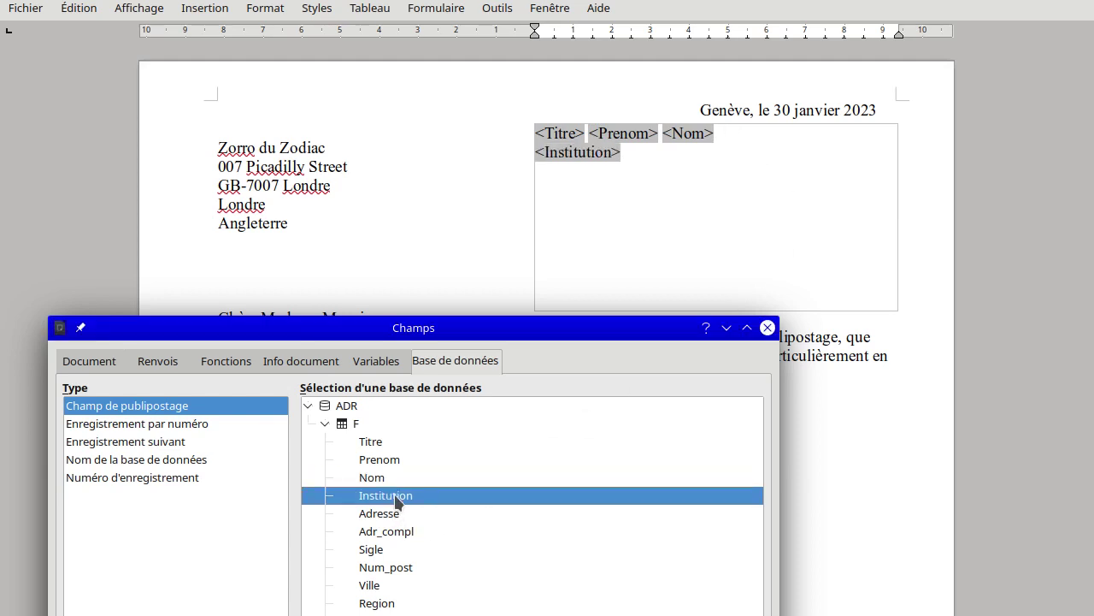
double_click(381, 515)
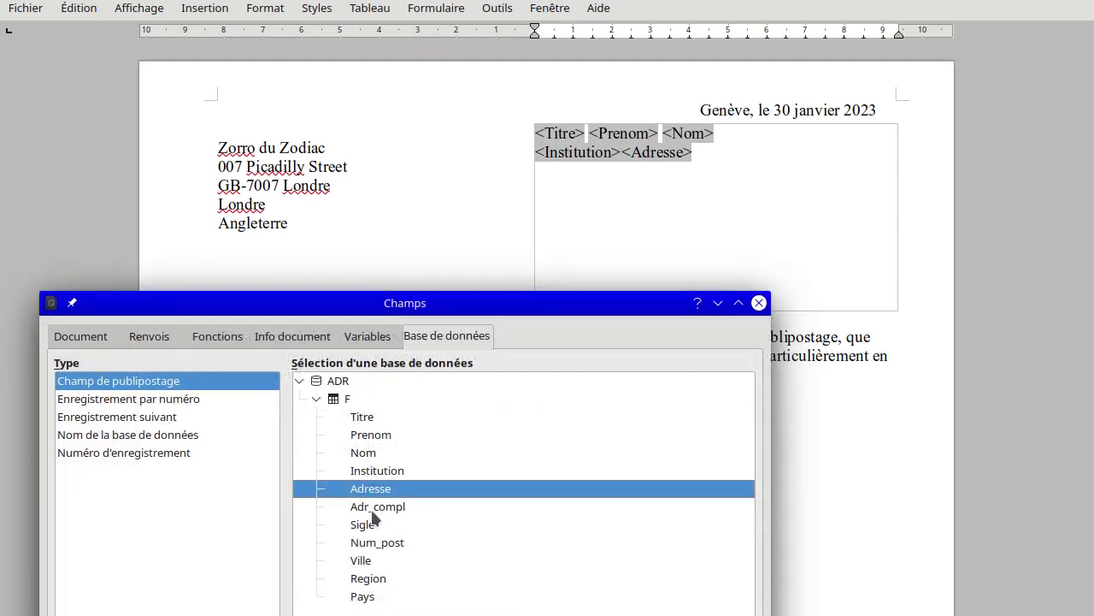
double_click(377, 509)
double_click(361, 525)
double_click(363, 544)
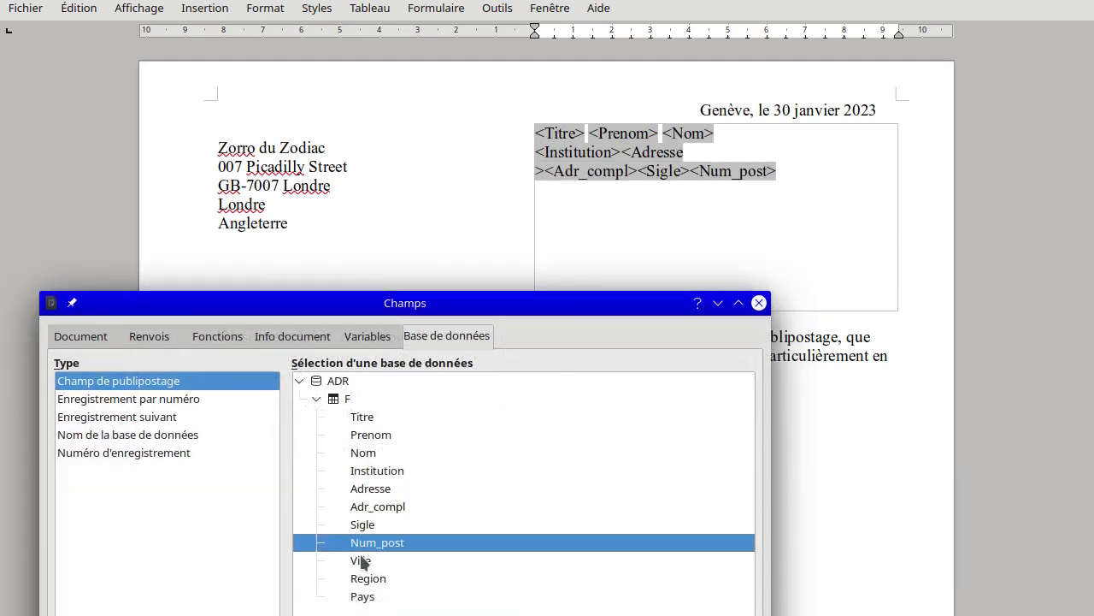
double_click(362, 560)
double_click(364, 578)
double_click(362, 596)
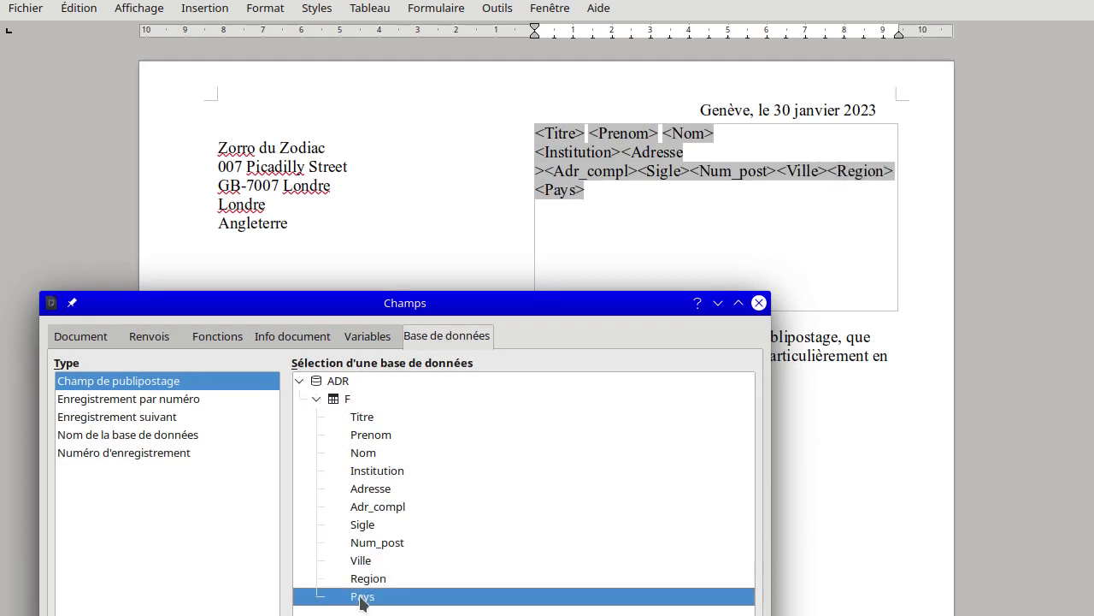
drag(493, 304, 536, 17)
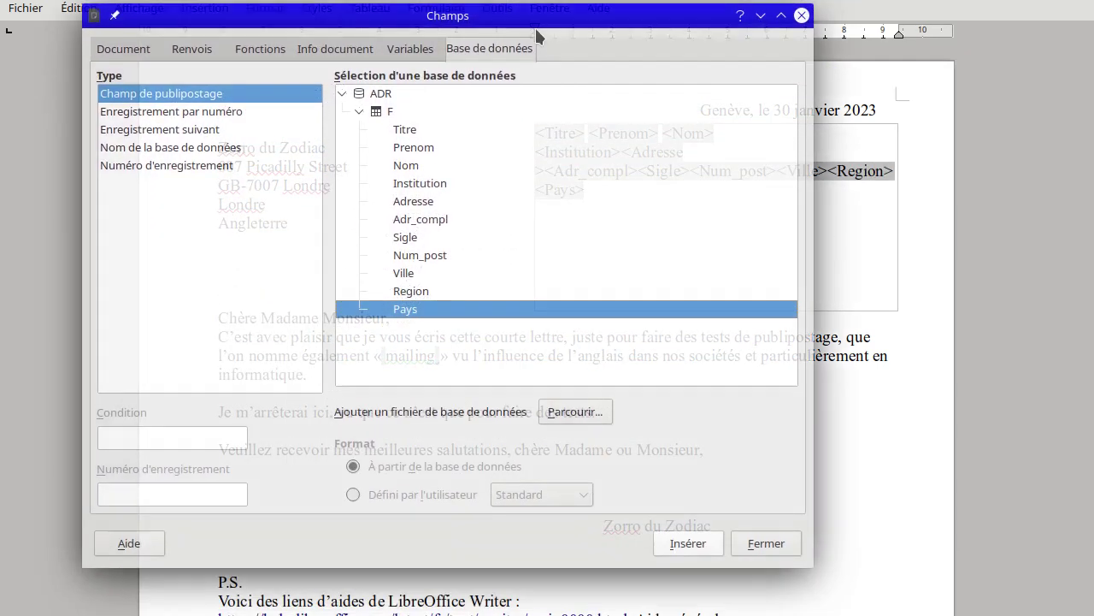
click(773, 543)
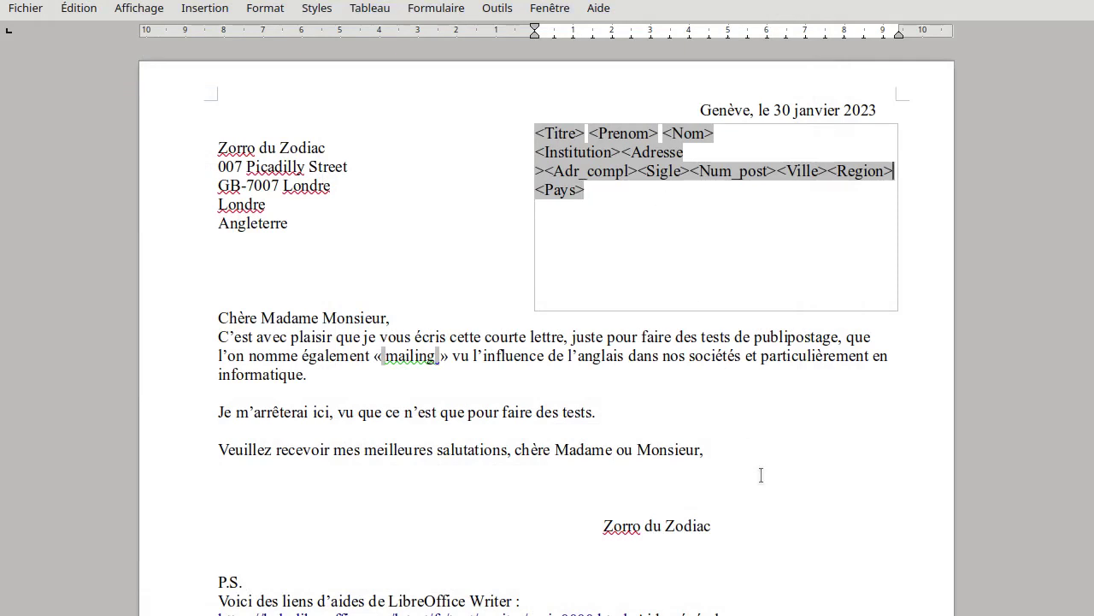
Put Institution, Adresse, Adr_compl, Region and Pays on separate lines and lay out the city line as Sigle-Num_post Ville
key(Right)
key(Return)
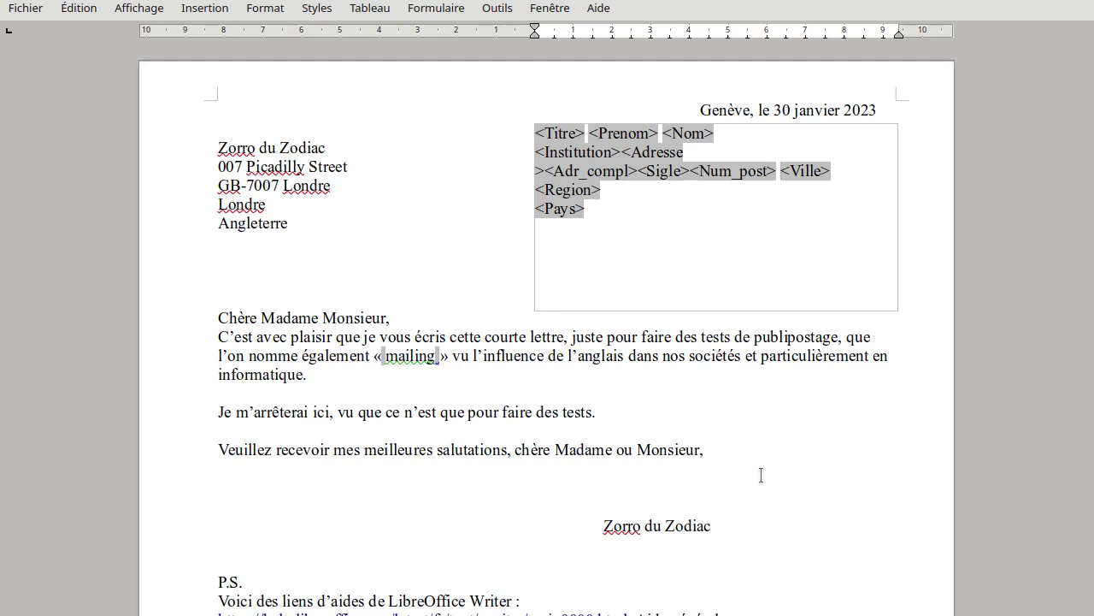
text(-)
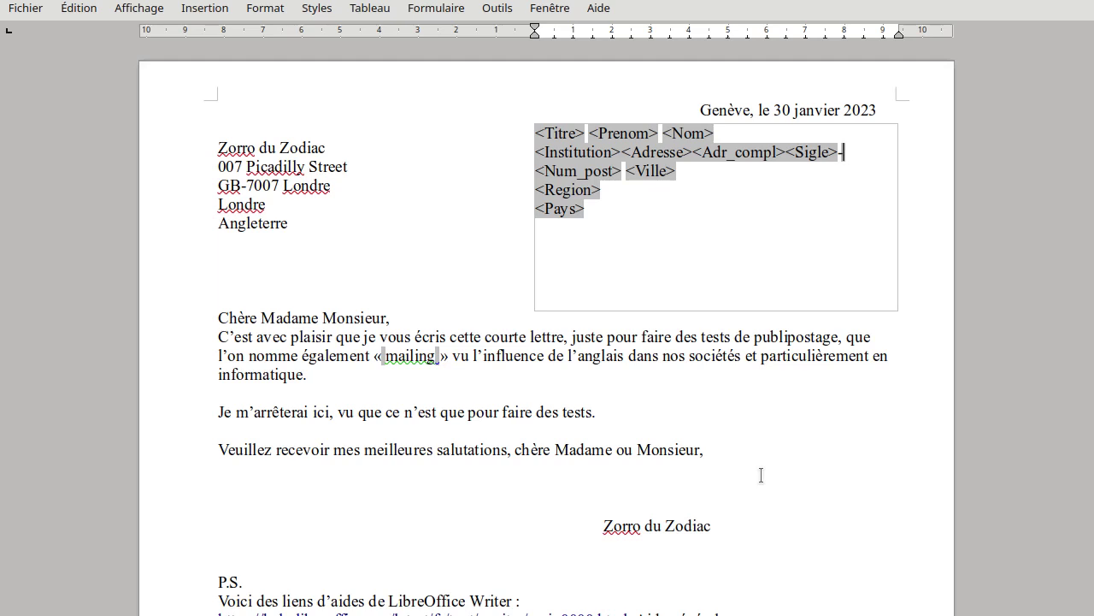
key(Return)
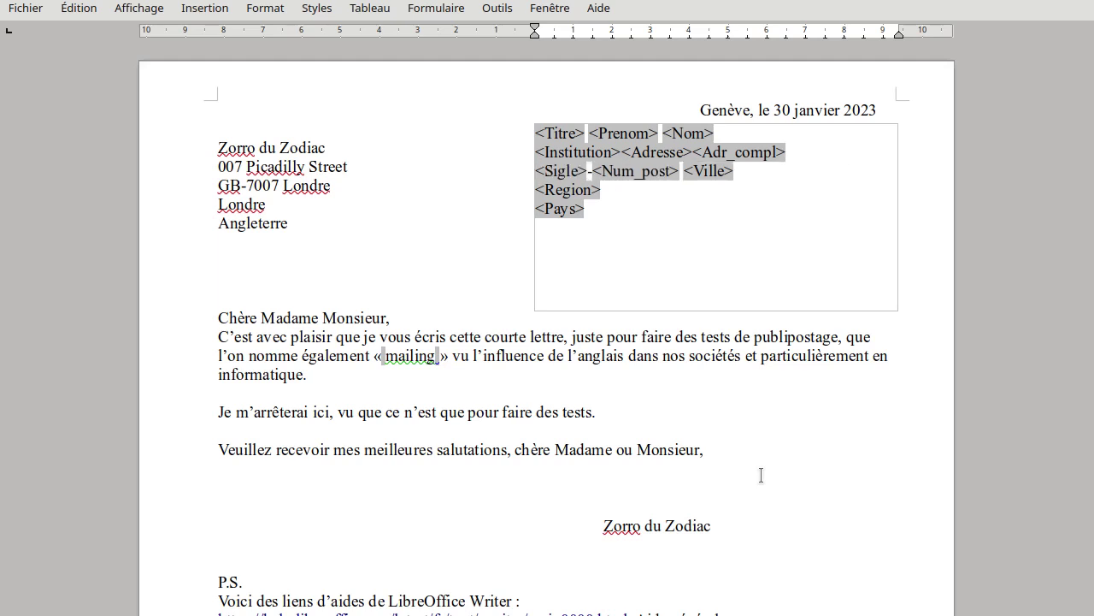
key(Left)
key(Return)
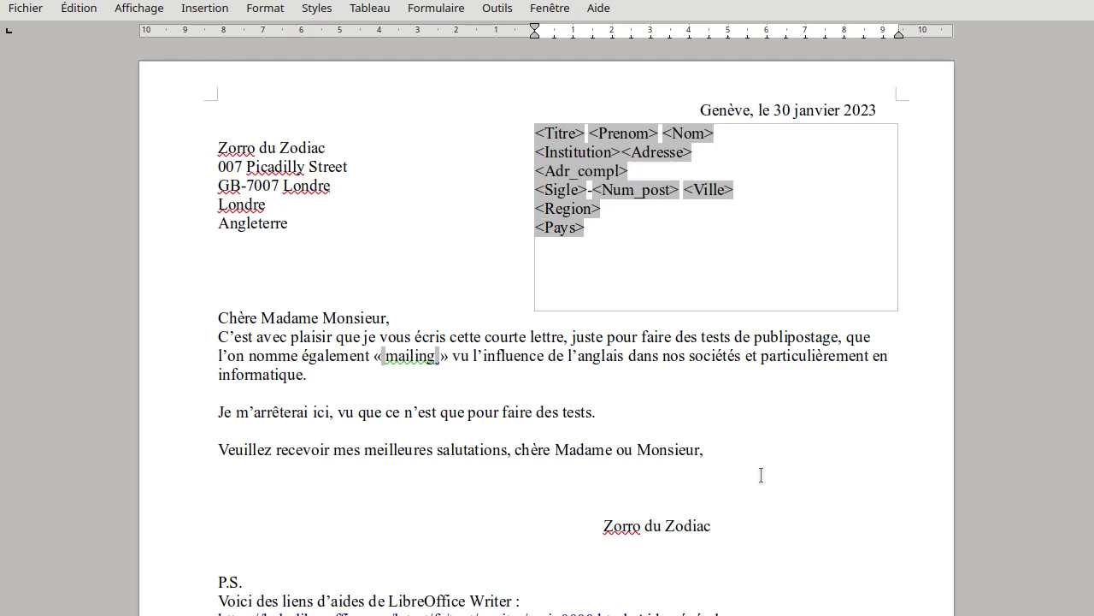
key(Return)
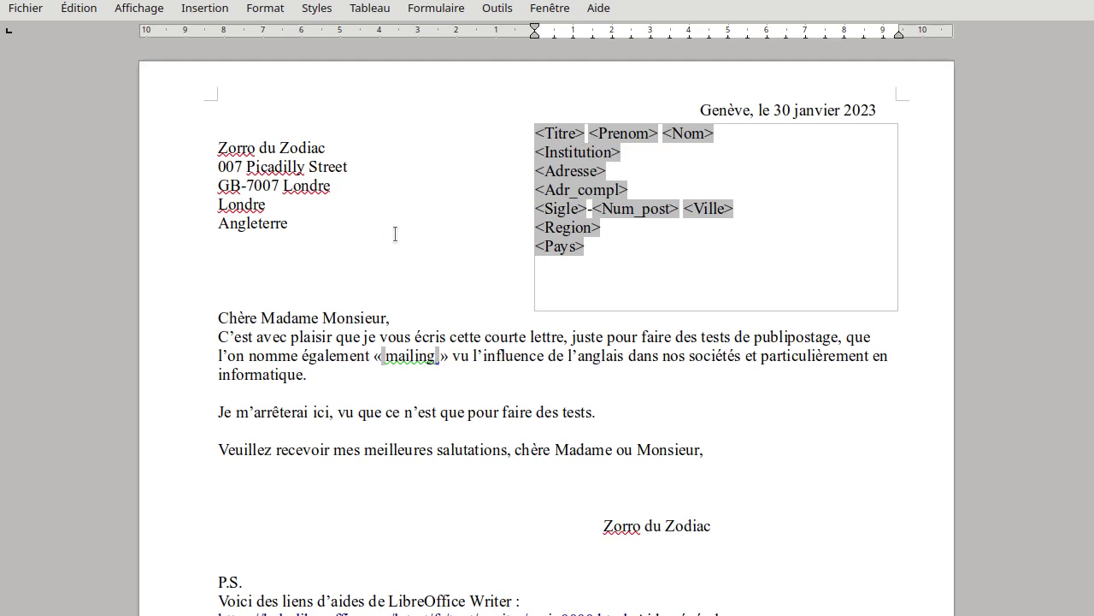
click(362, 186)
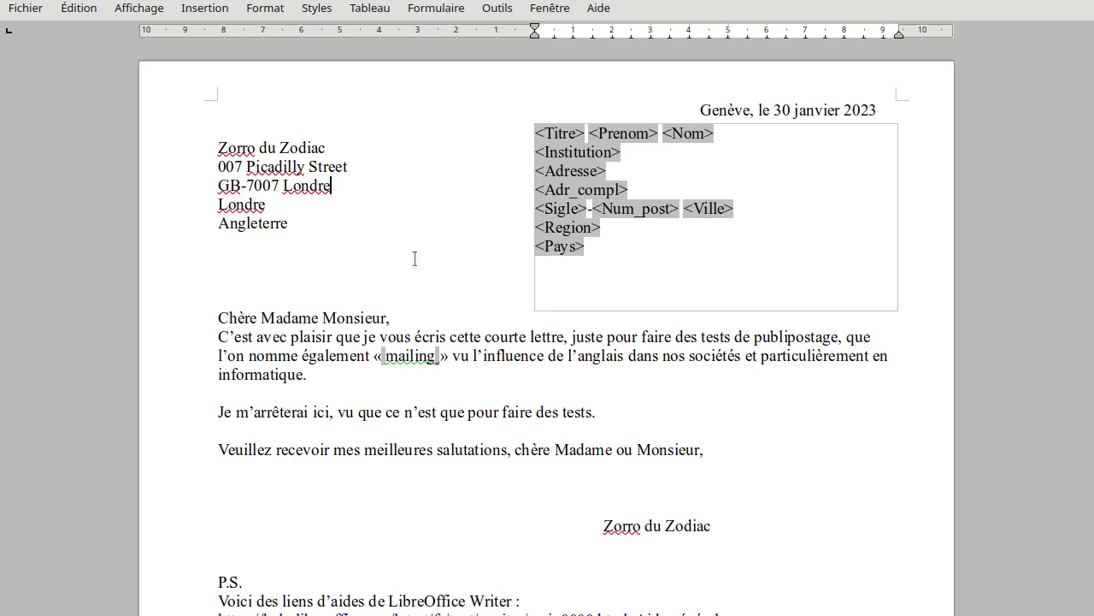
Print the document as a form letter for all records of table F, using the PDF printer
click(28, 9)
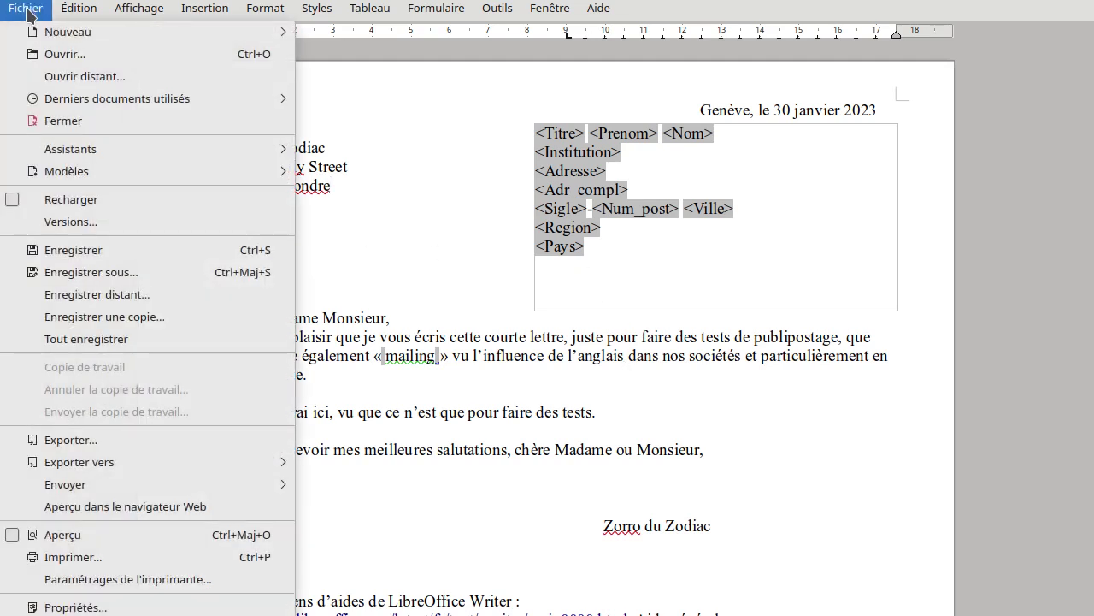
click(76, 558)
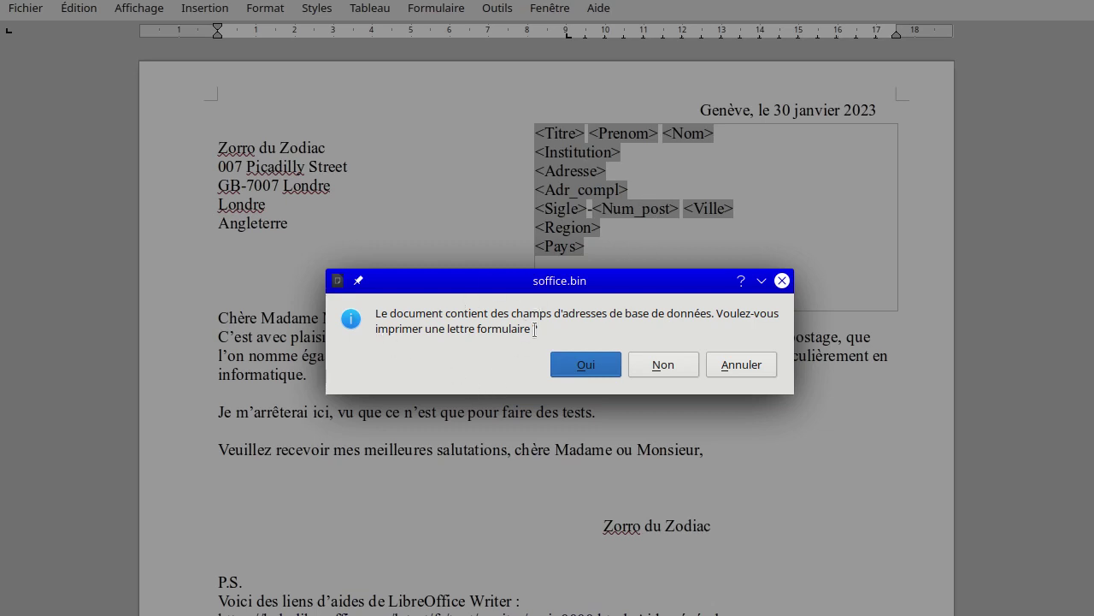
click(585, 366)
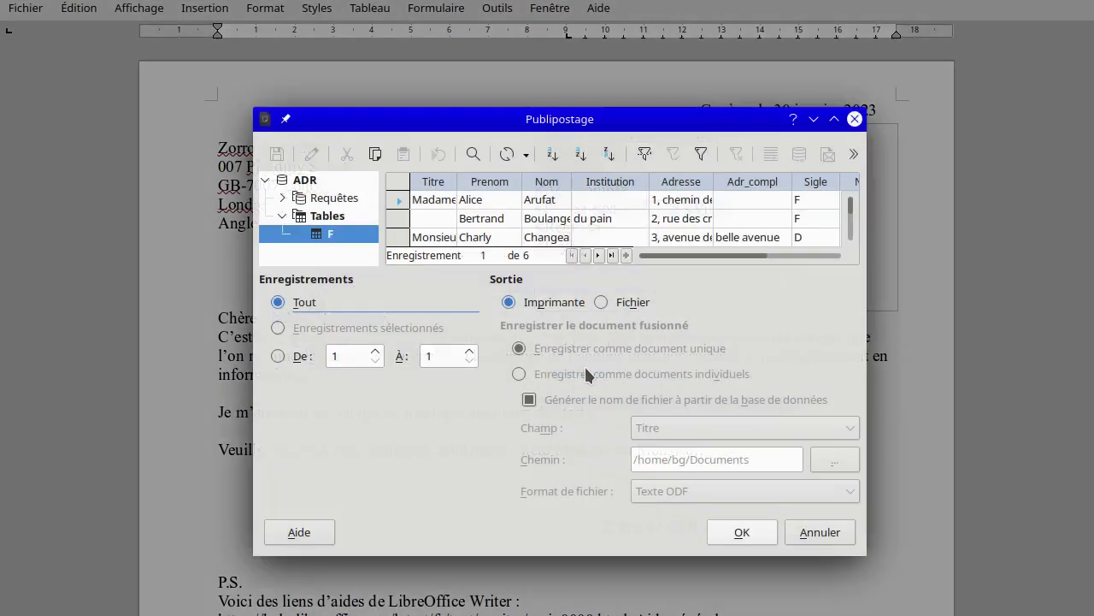
click(744, 532)
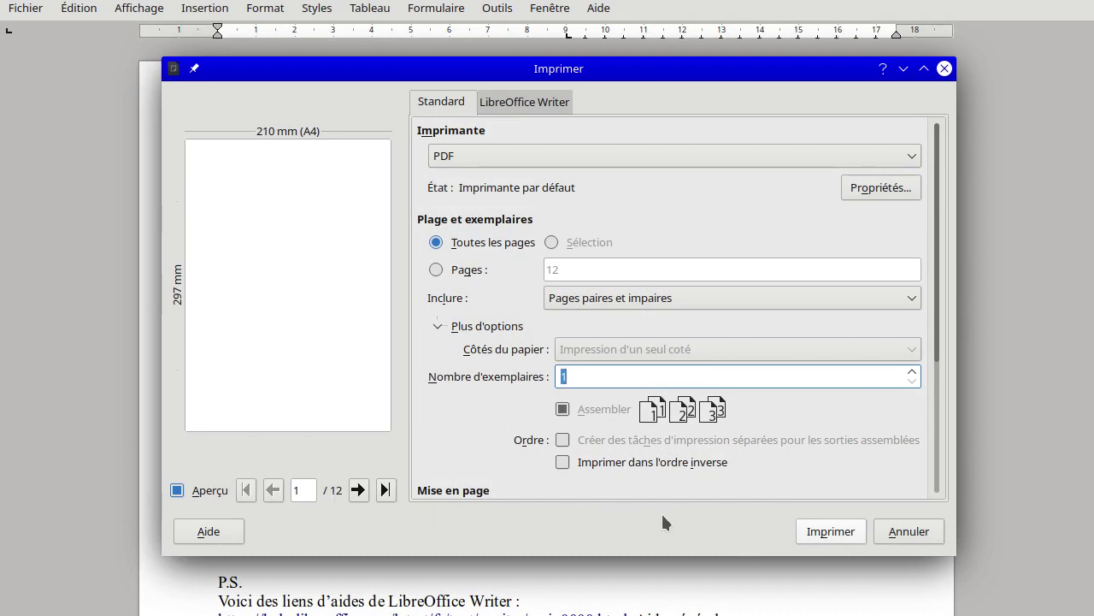
click(838, 533)
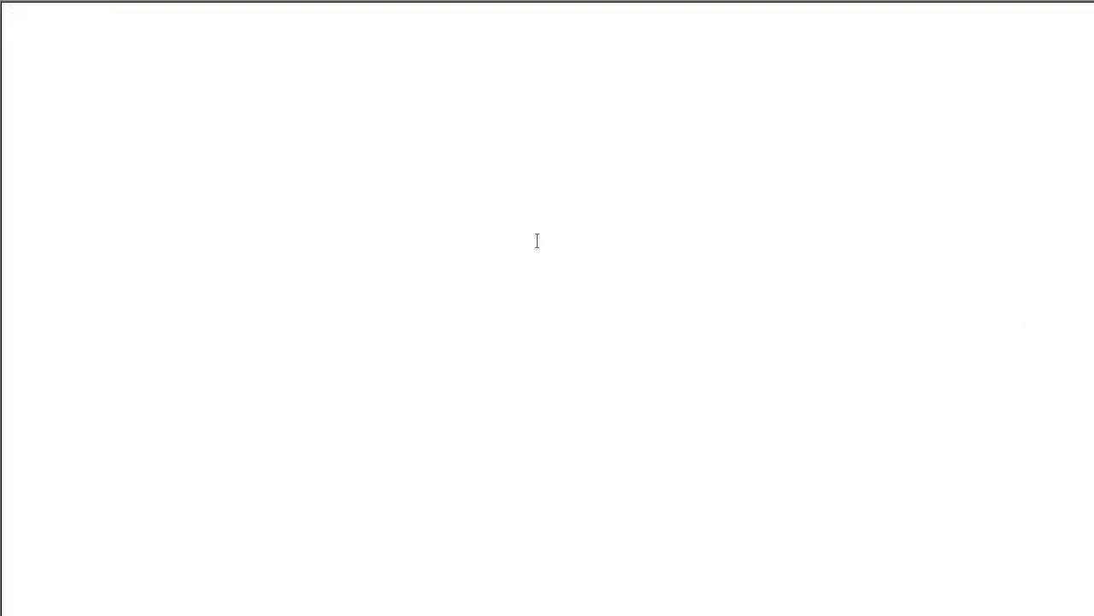
Examine the merged PDF for blank pages and for empty lines in the recipients' address blocks
scroll(537, 242, down, 8)
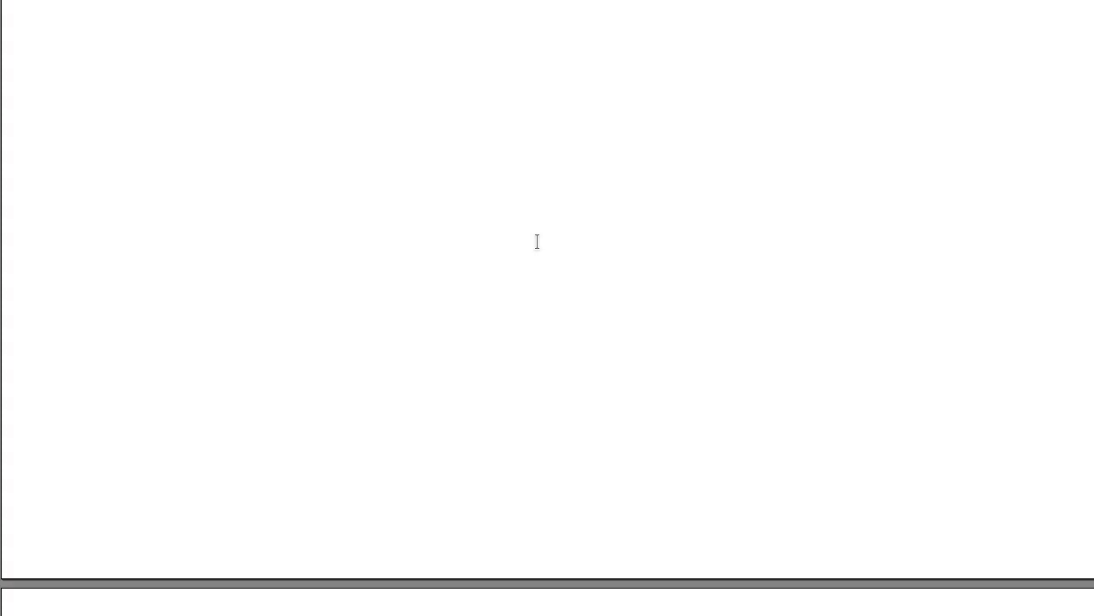
scroll(537, 242, down, 3)
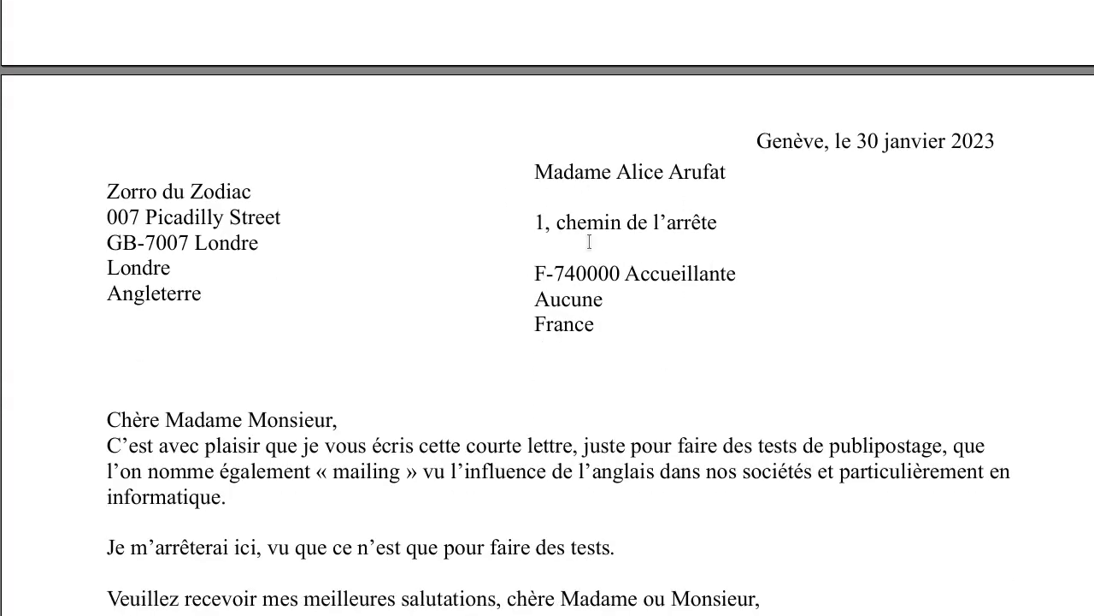
scroll(775, 248, down, 20)
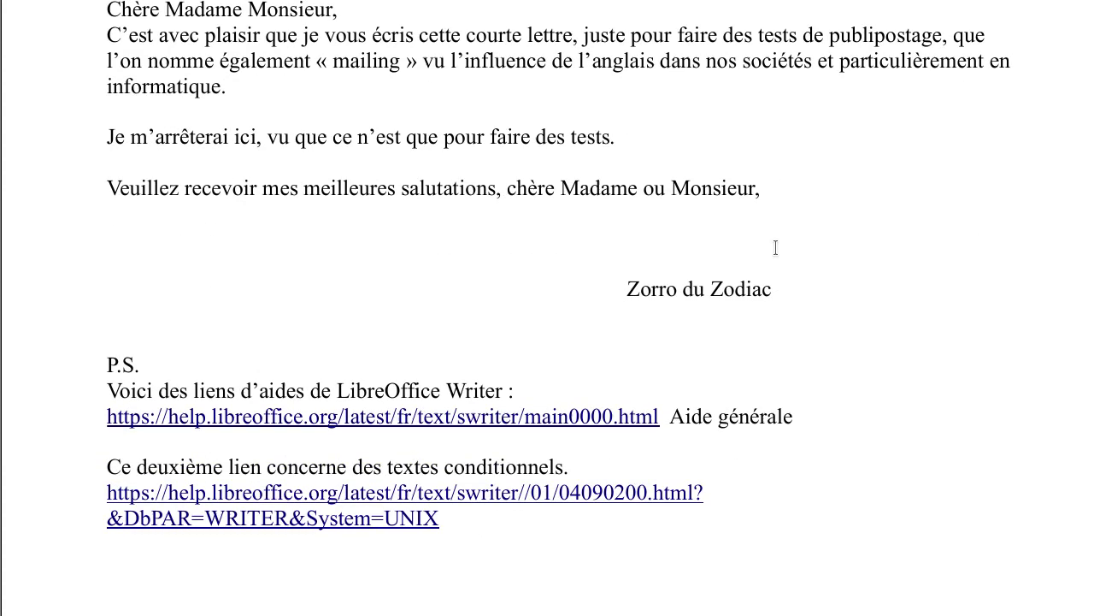
scroll(775, 248, down, 3)
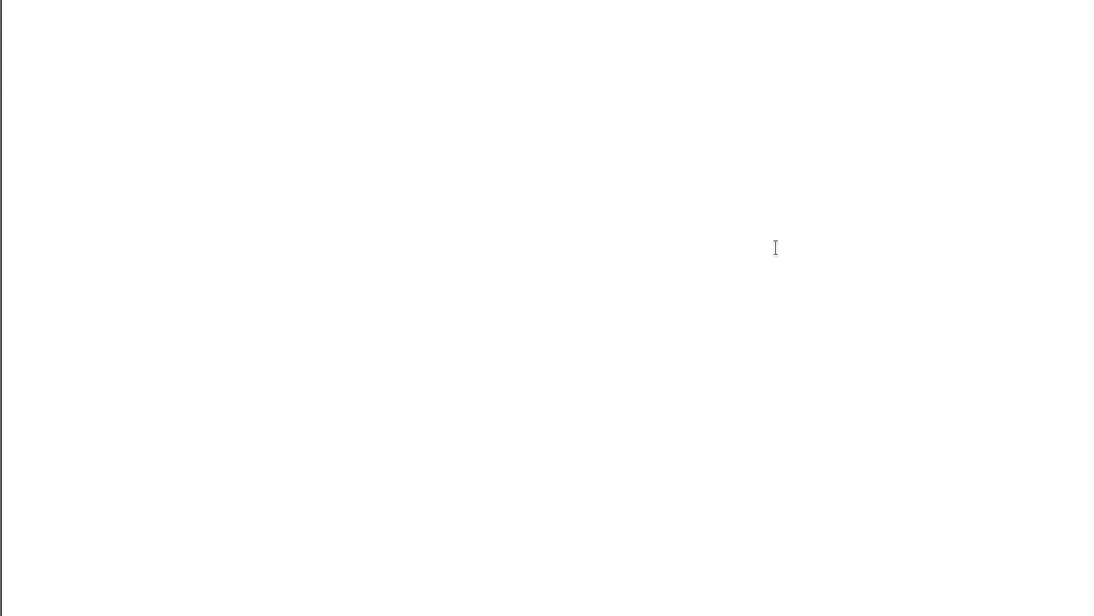
scroll(728, 335, down, 3)
scroll(728, 336, down, 6)
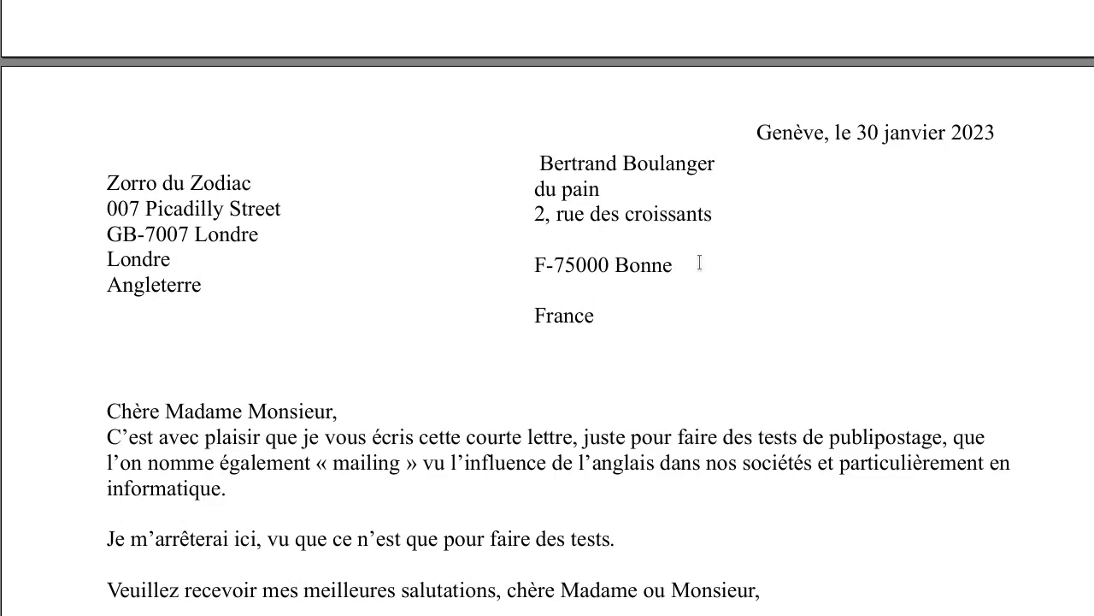
scroll(700, 263, down, 3)
scroll(701, 261, up, 3)
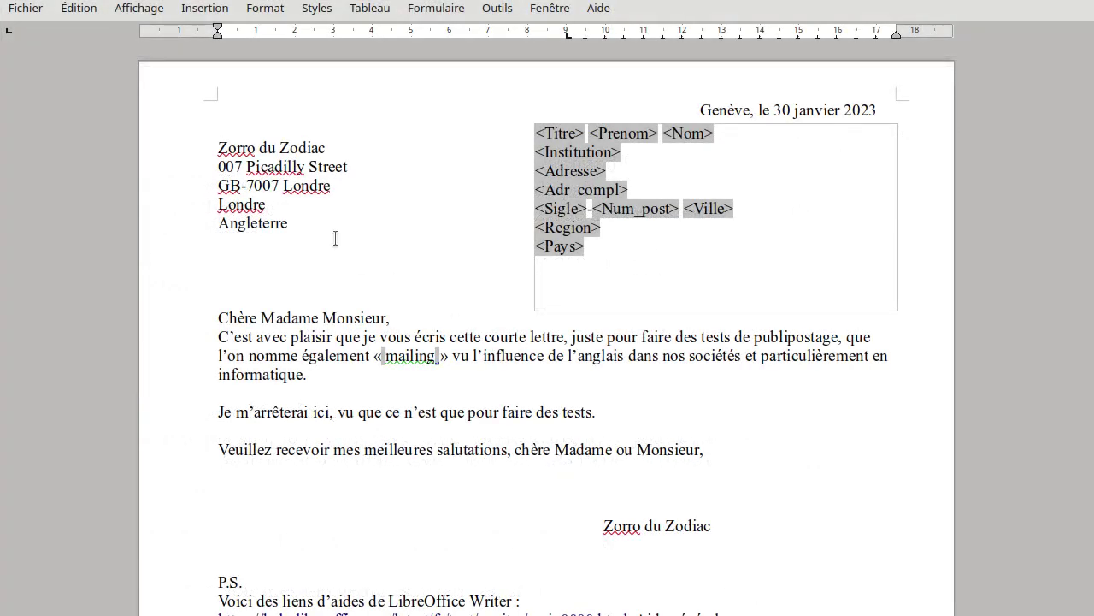
Turn off printing of automatically inserted blank pages in the document's printer options
click(25, 8)
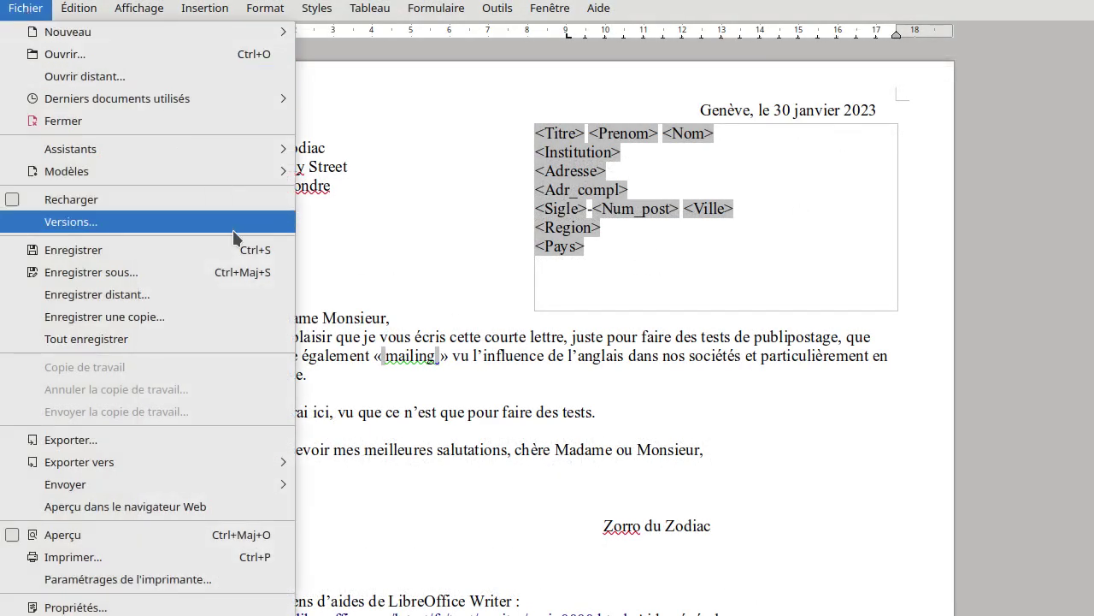
click(154, 588)
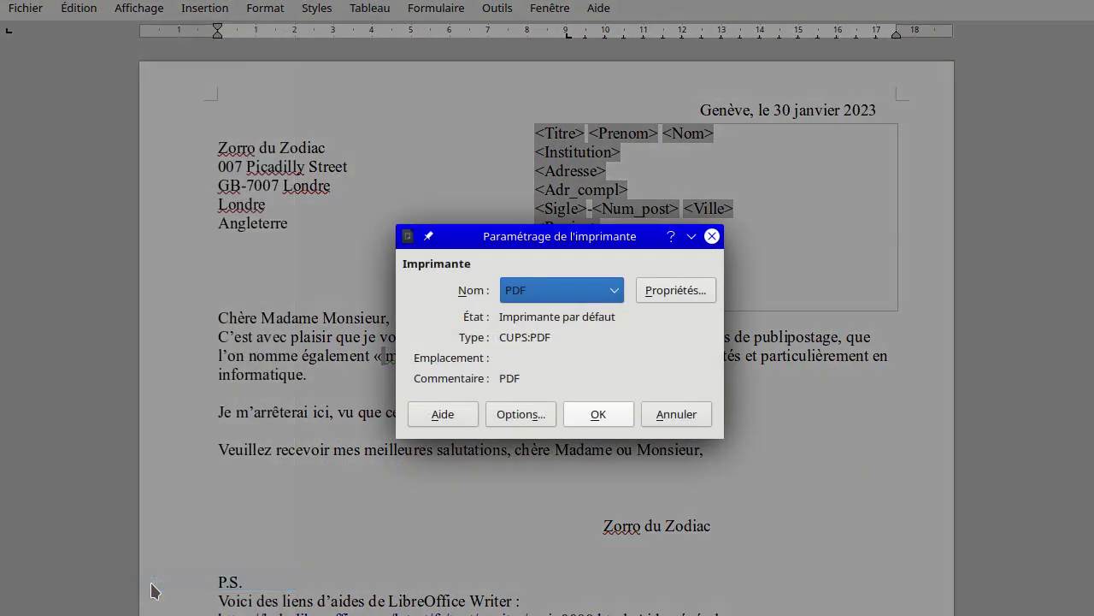
click(517, 415)
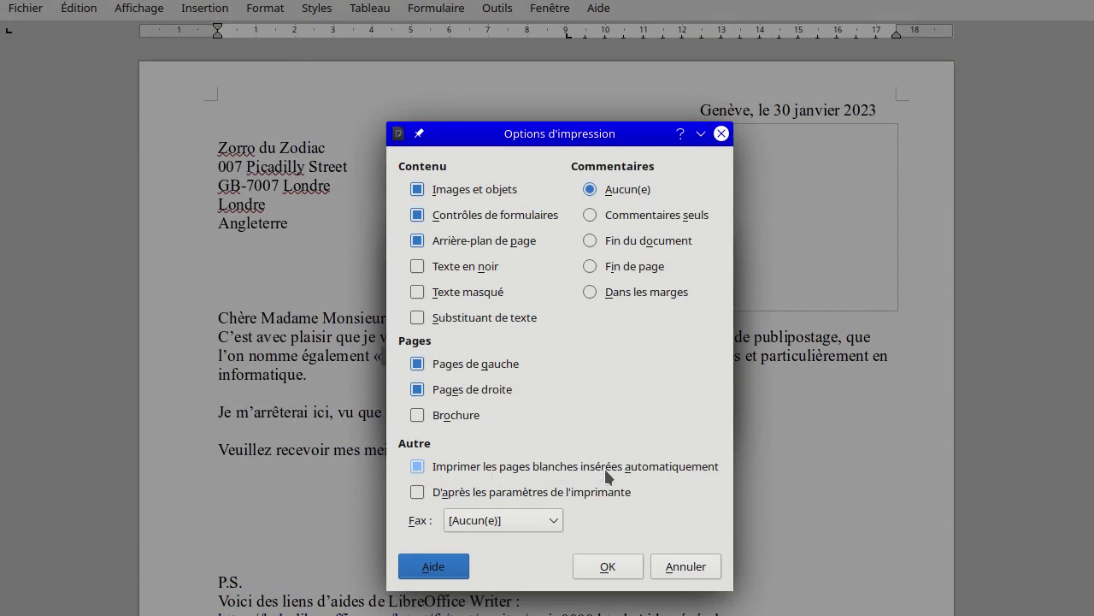
click(417, 468)
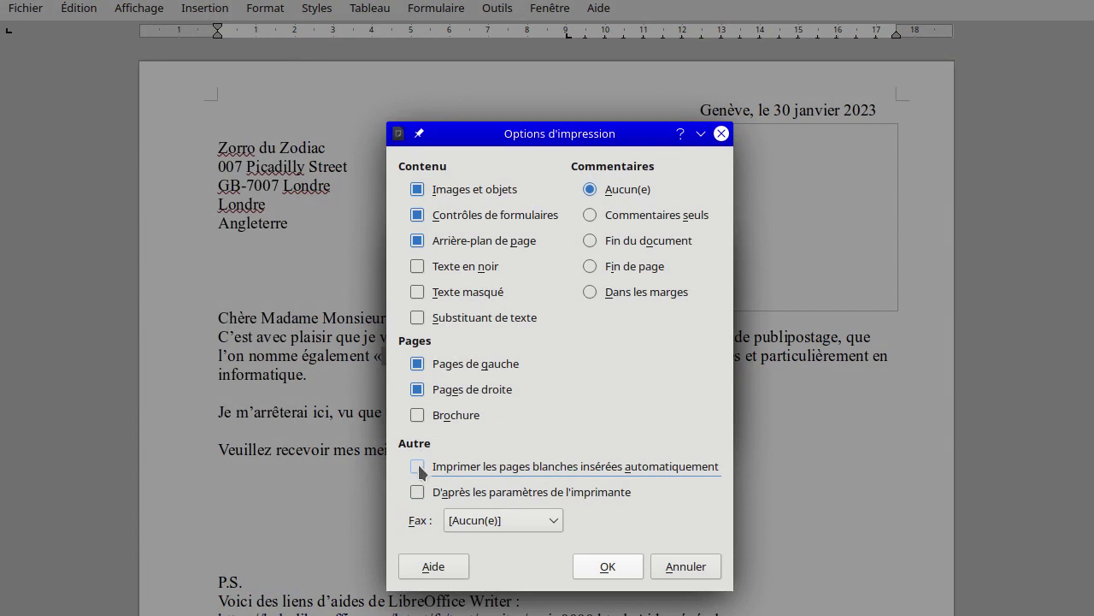
click(627, 572)
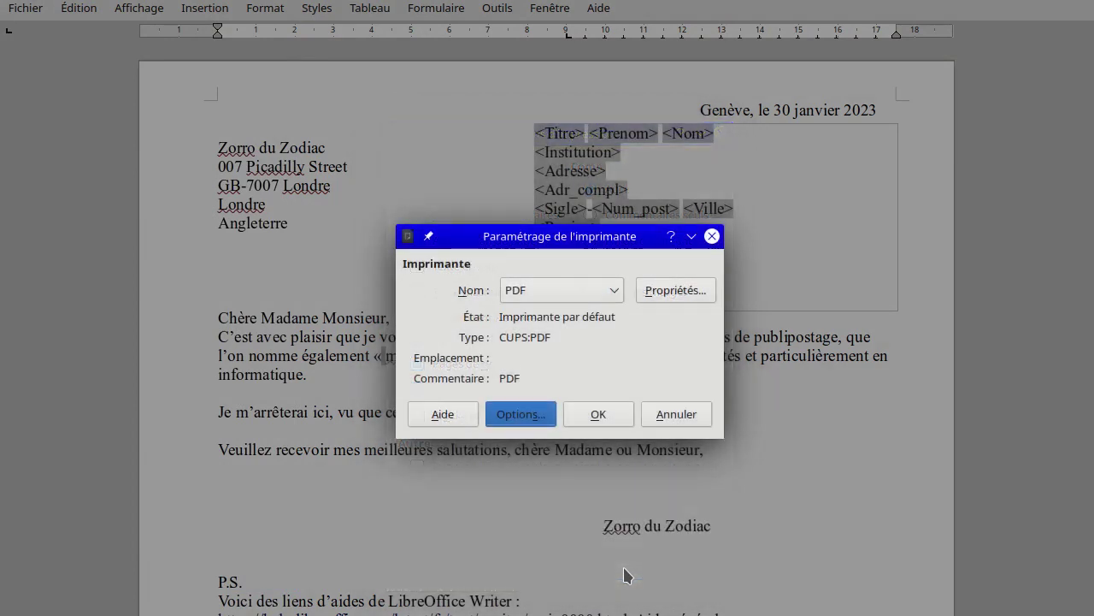
click(598, 414)
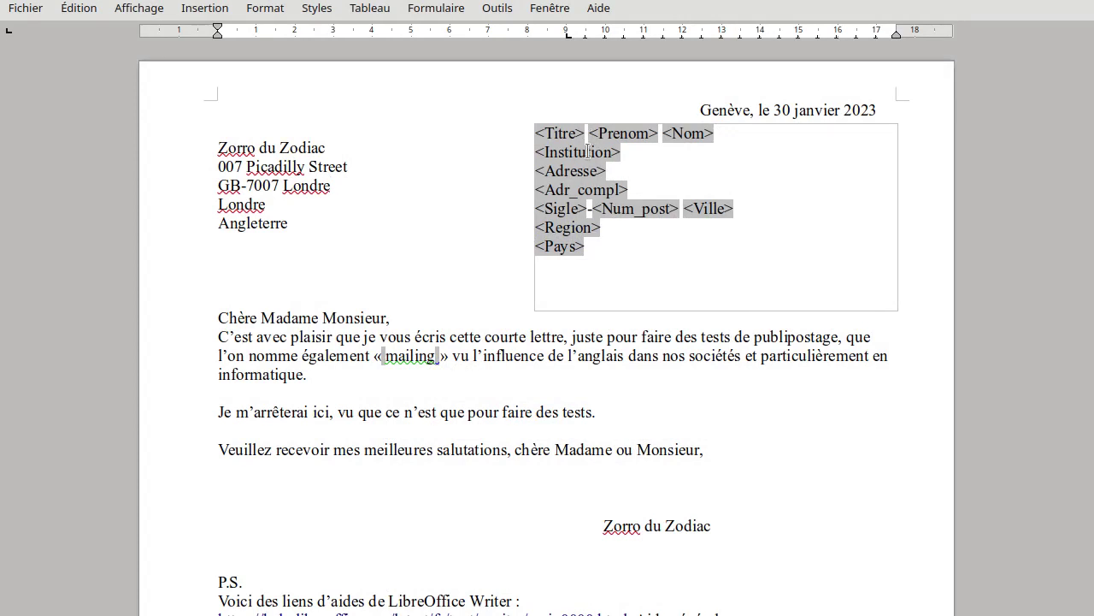
Show the field names instead of the field placeholders in the letter
click(140, 10)
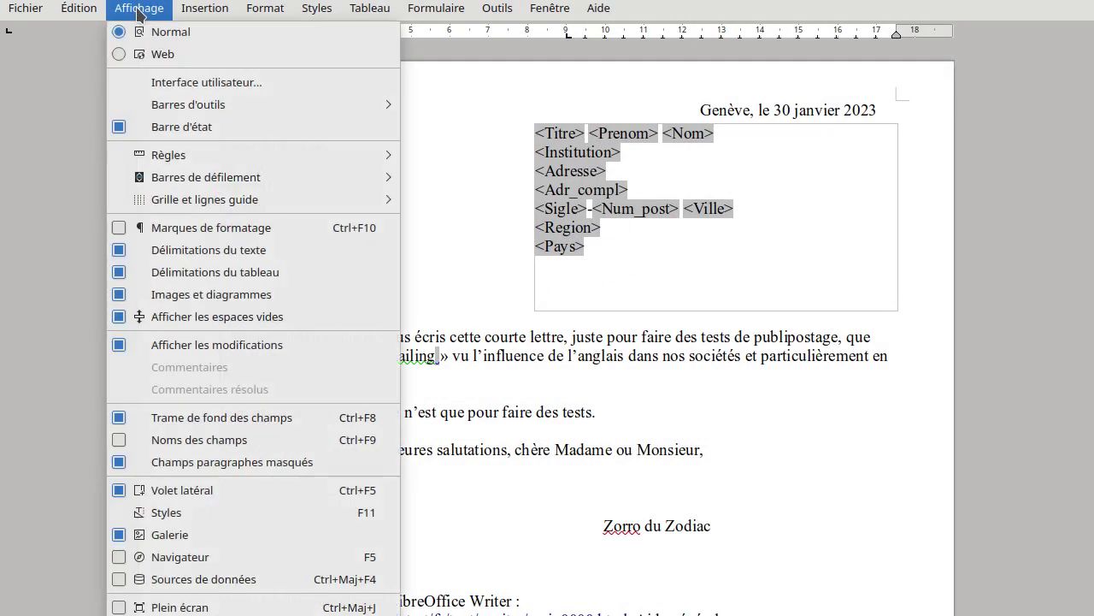
click(194, 440)
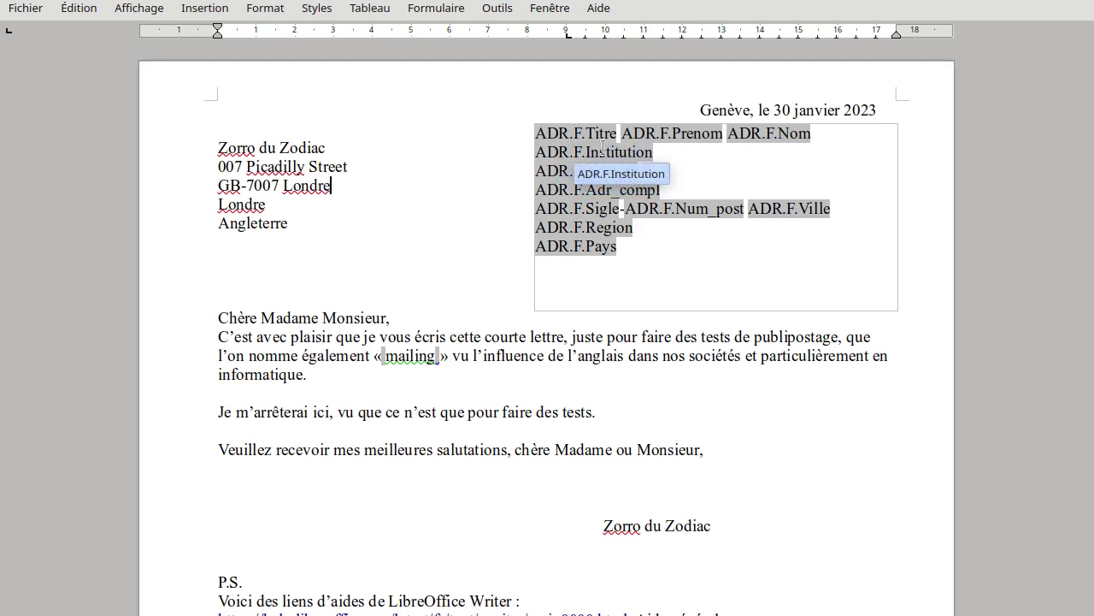
Insert a hidden paragraph field (Paragraphe masqué) before the Institution field in the address frame, with condition ADR.F.Institution eq ""
click(694, 148)
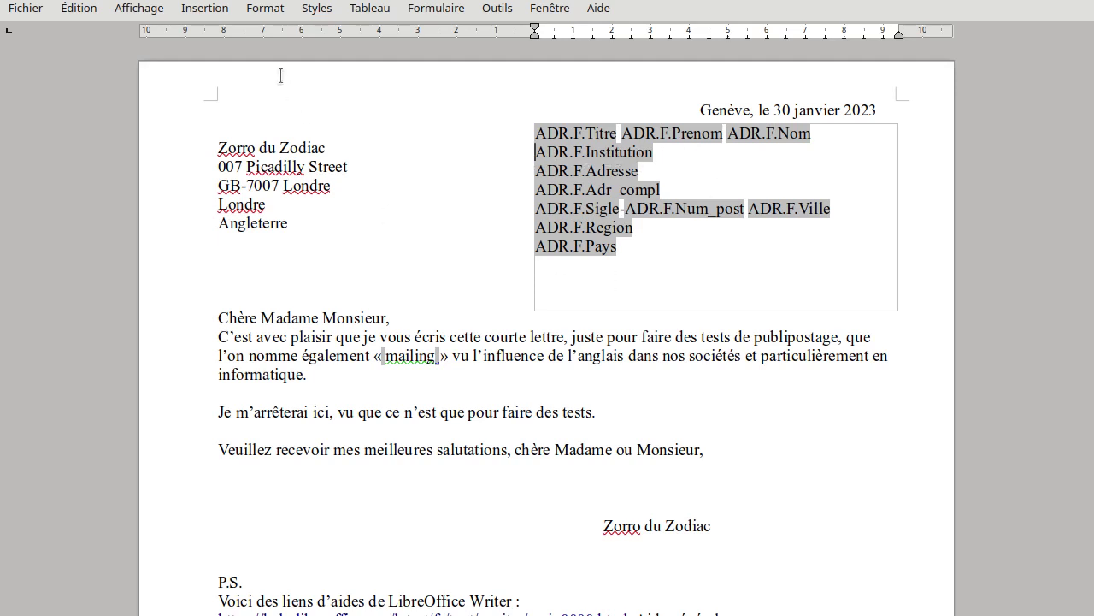
click(205, 12)
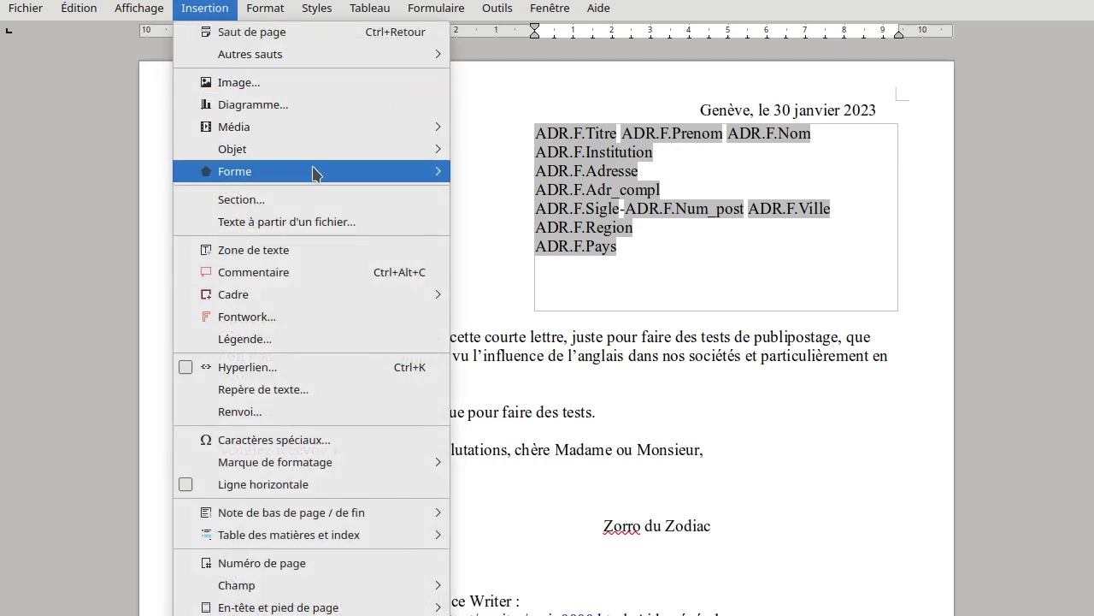
mouse_move(334, 593)
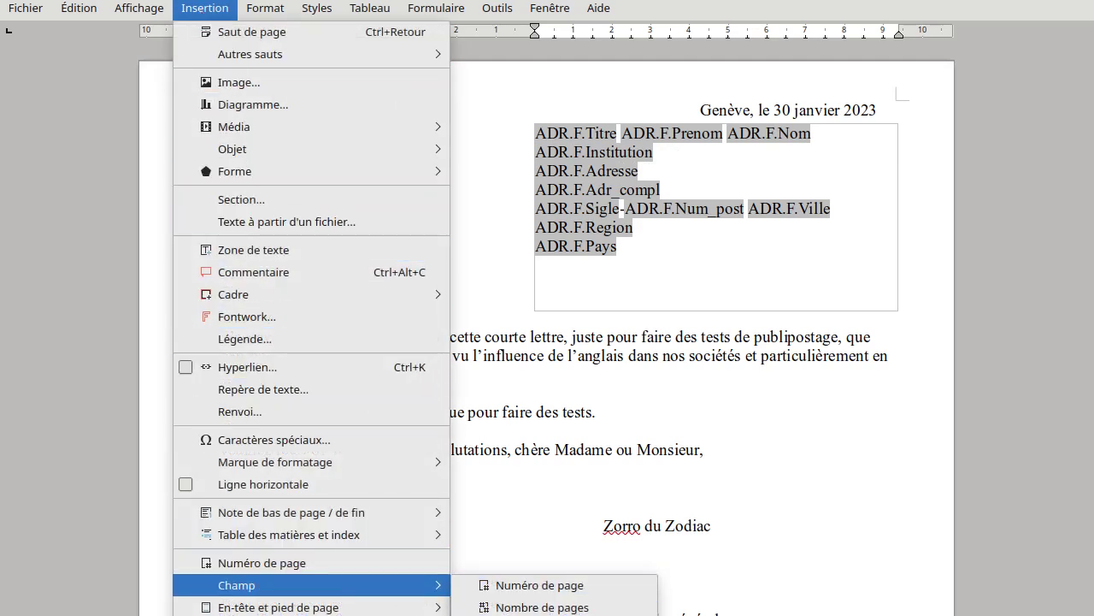
click(547, 613)
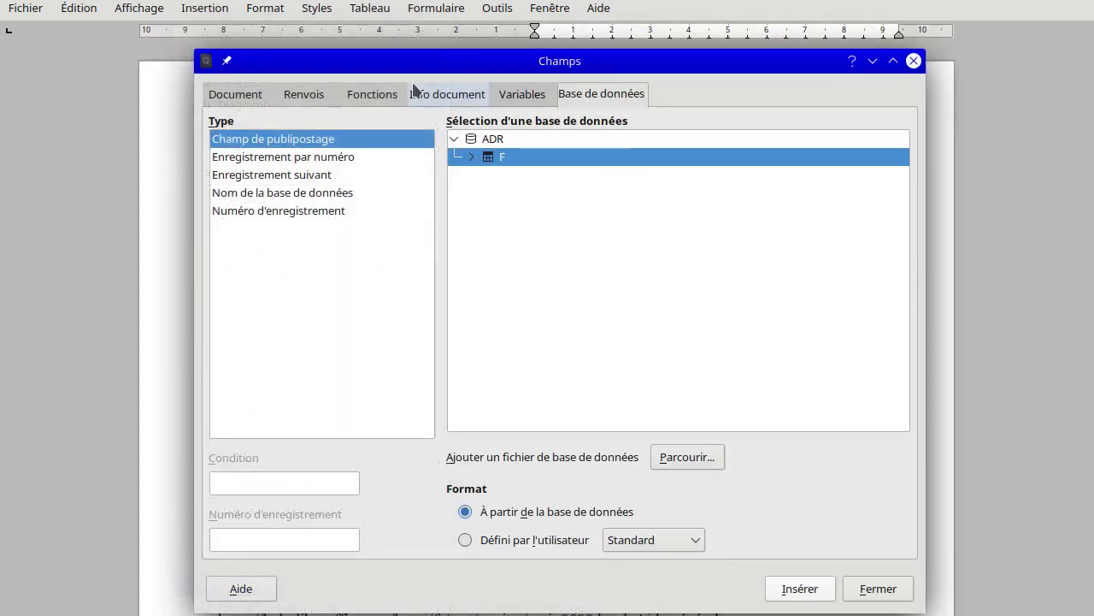
click(366, 95)
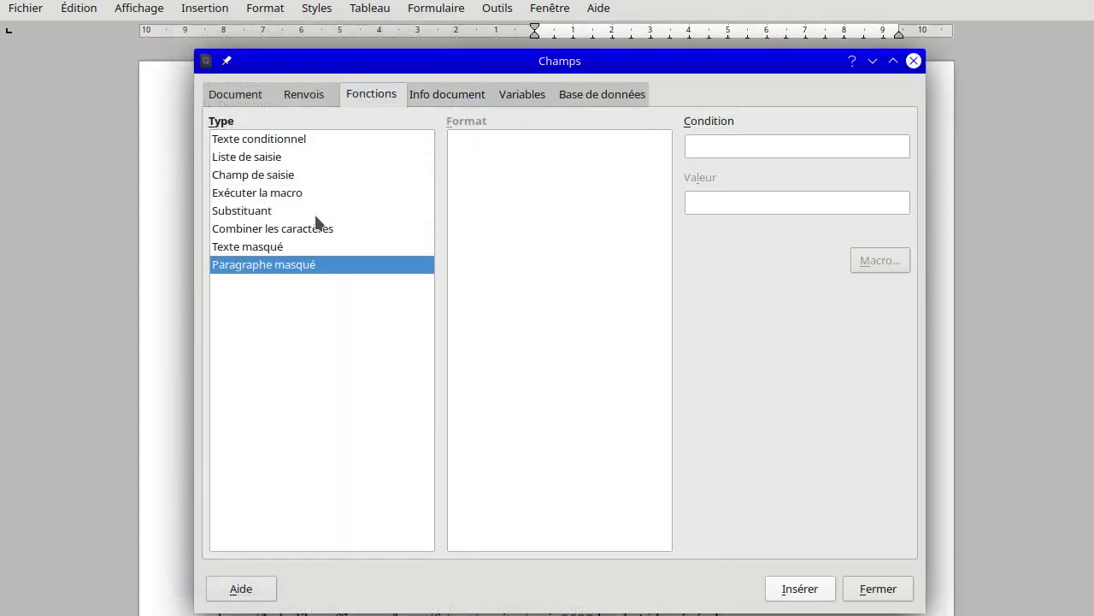
drag(372, 61, 260, 310)
click(602, 400)
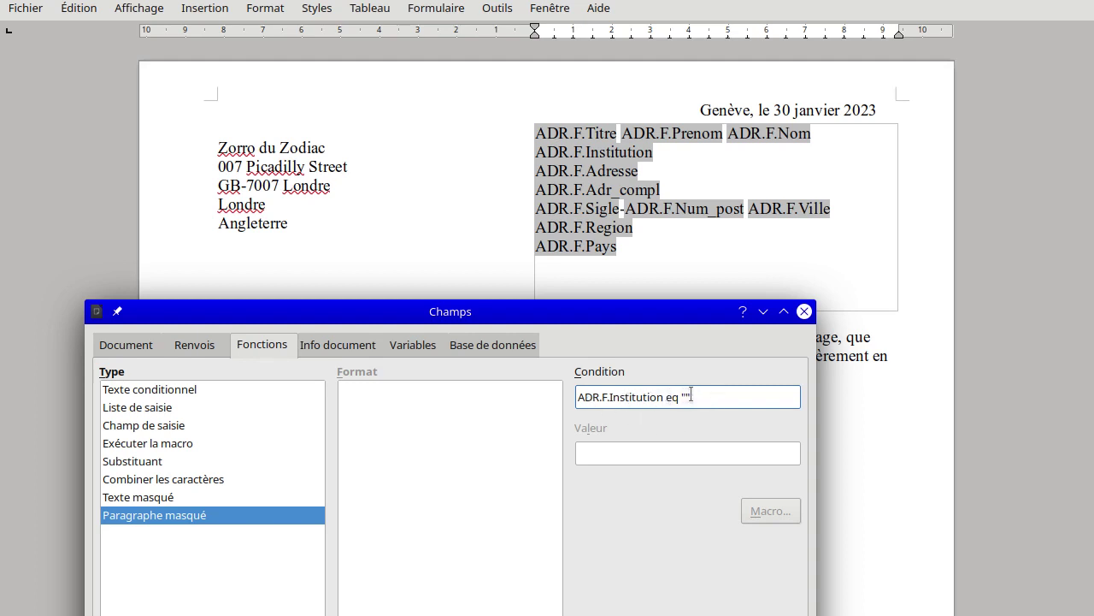
text(")
drag(667, 315, 745, 26)
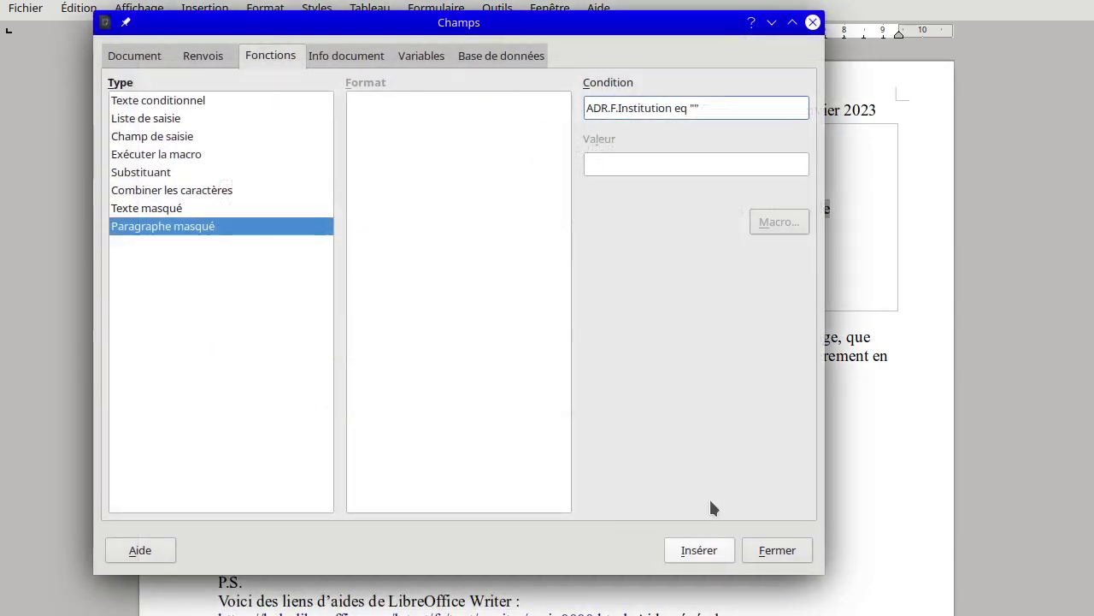
click(699, 550)
Insert a hidden paragraph field before the Adr_compl field with the condition ADR.F.Adr_compl eq ""
drag(613, 23, 602, 384)
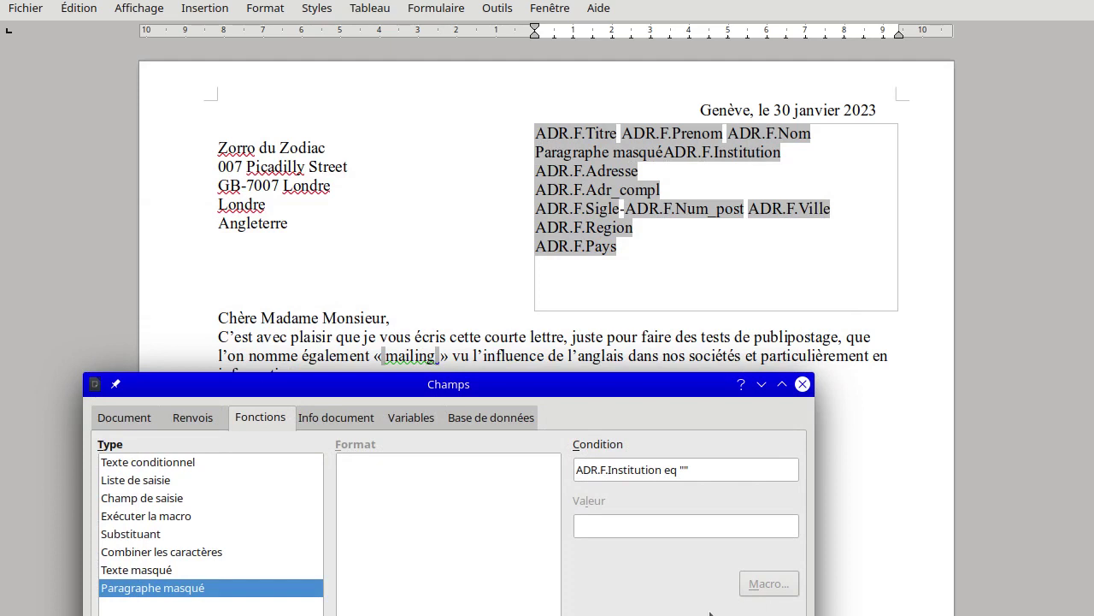
click(690, 171)
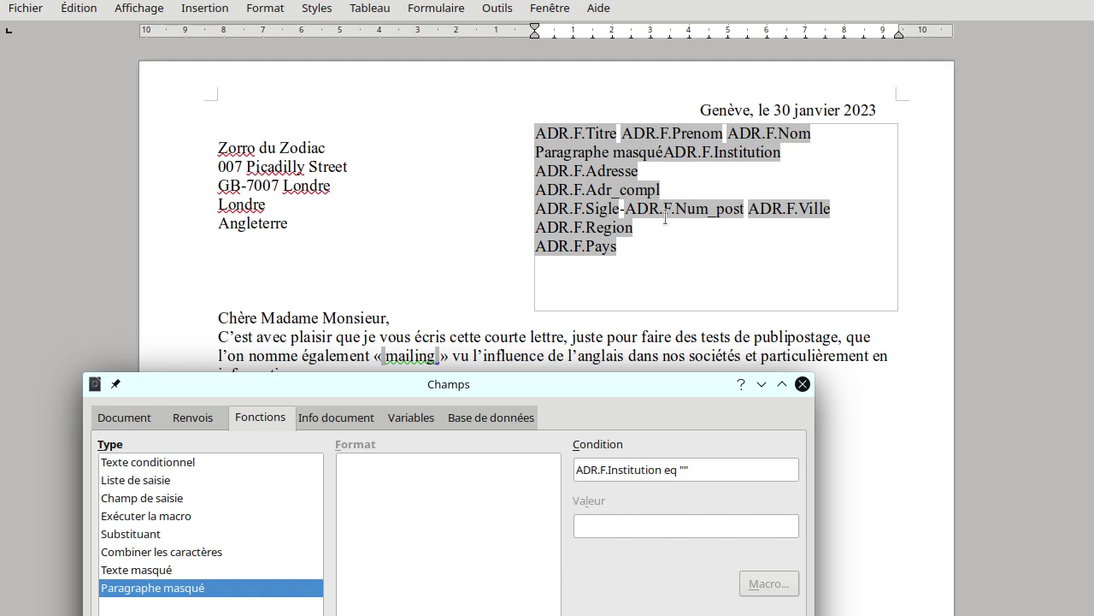
double_click(646, 470)
triple_click(646, 470)
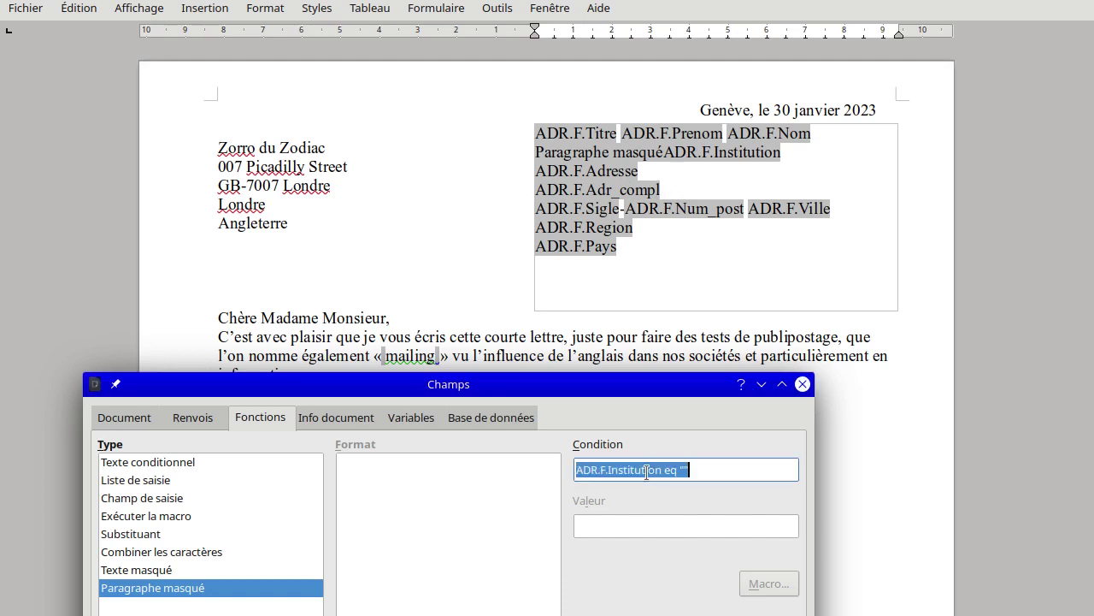
click(645, 472)
double_click(634, 470)
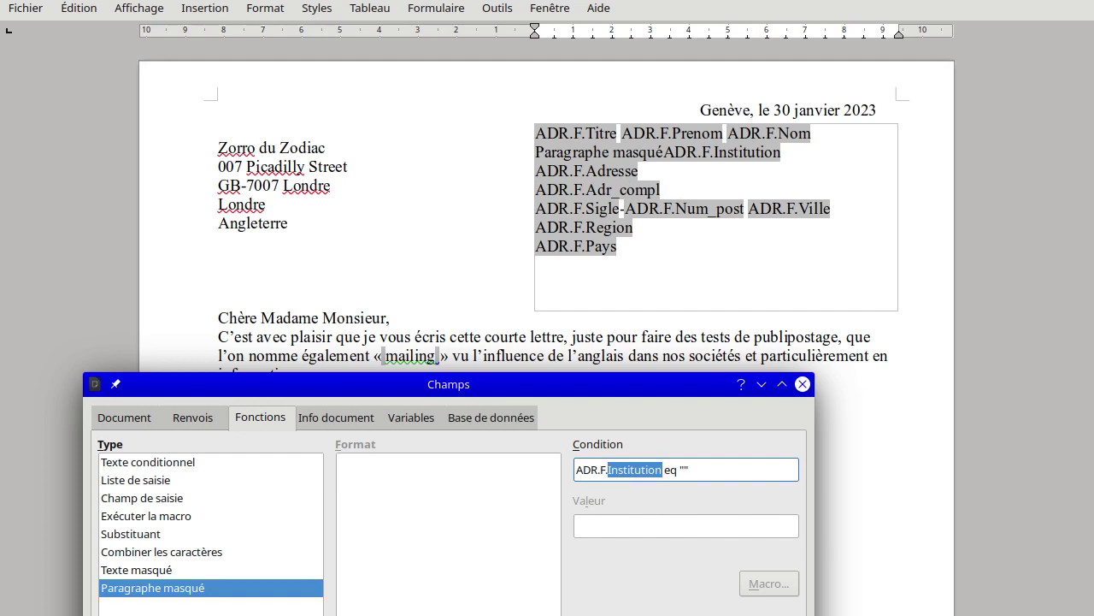
text(Adr)
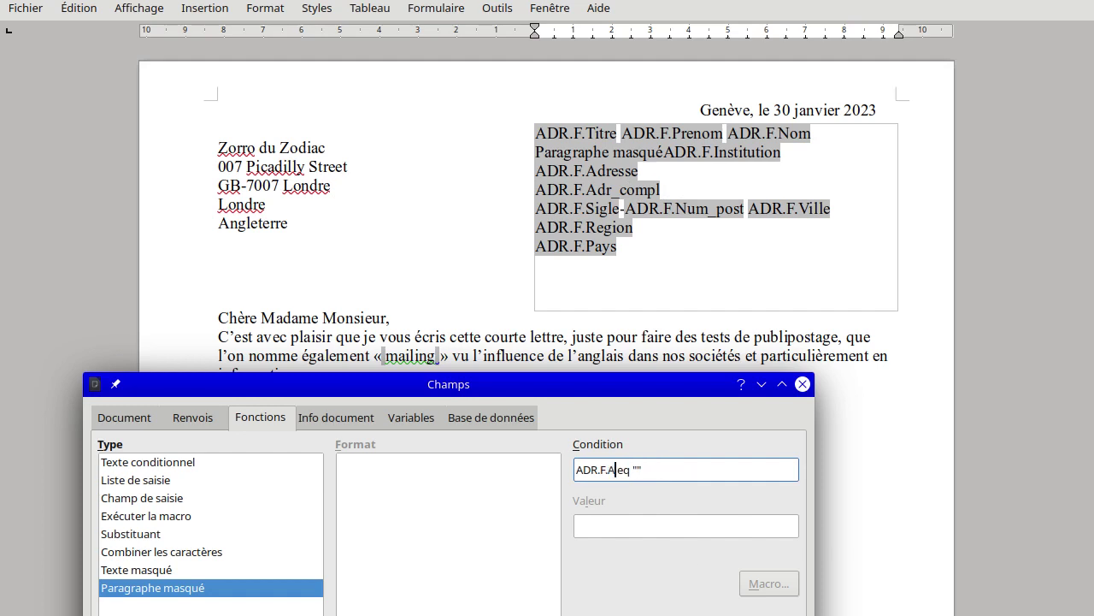
text(_compl)
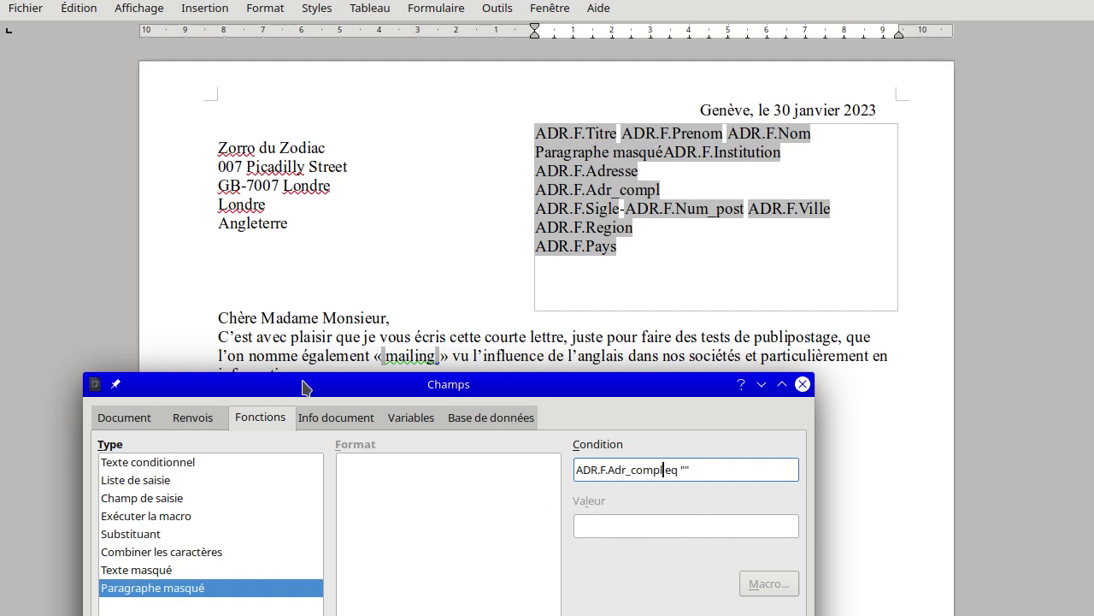
drag(306, 394, 314, 32)
click(692, 553)
Insert a hidden paragraph field before the Region field with the condition ADR.F.Region eq "", and close the Champs dialog
drag(443, 24, 436, 403)
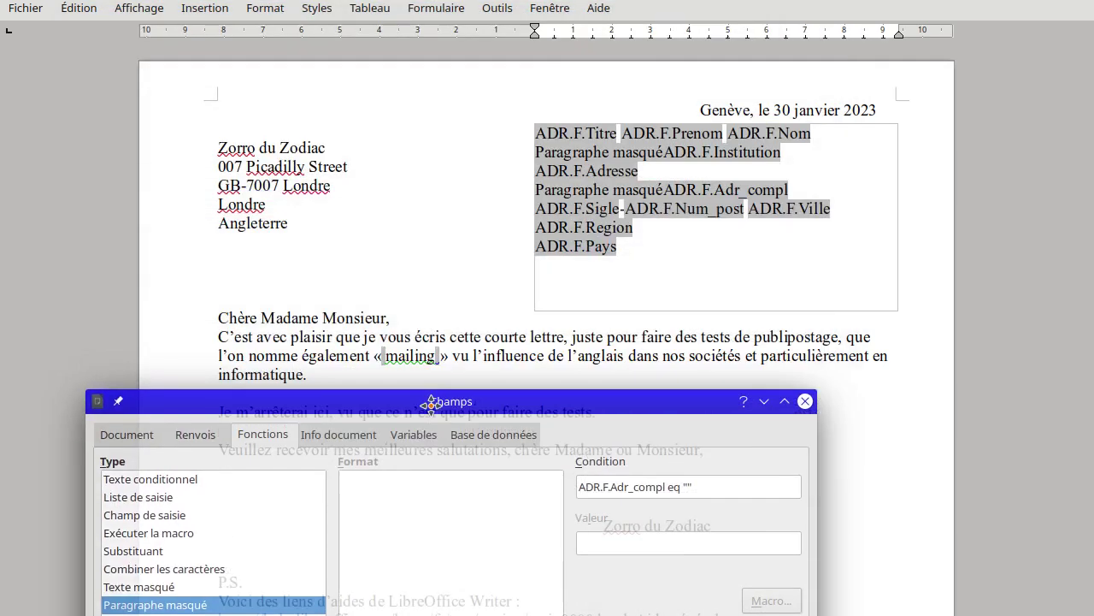
click(631, 191)
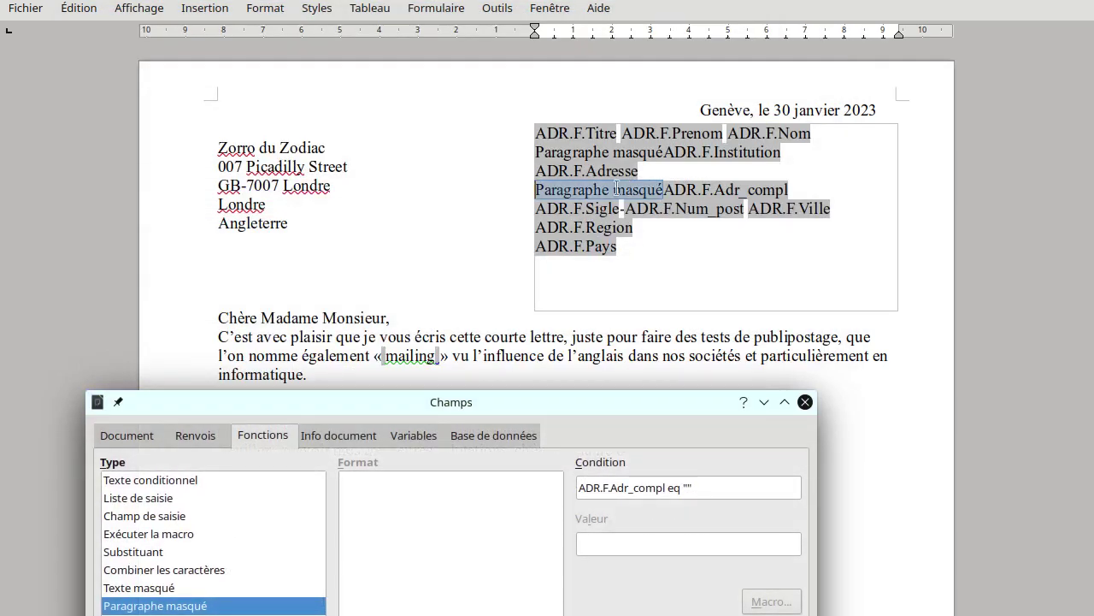
click(664, 230)
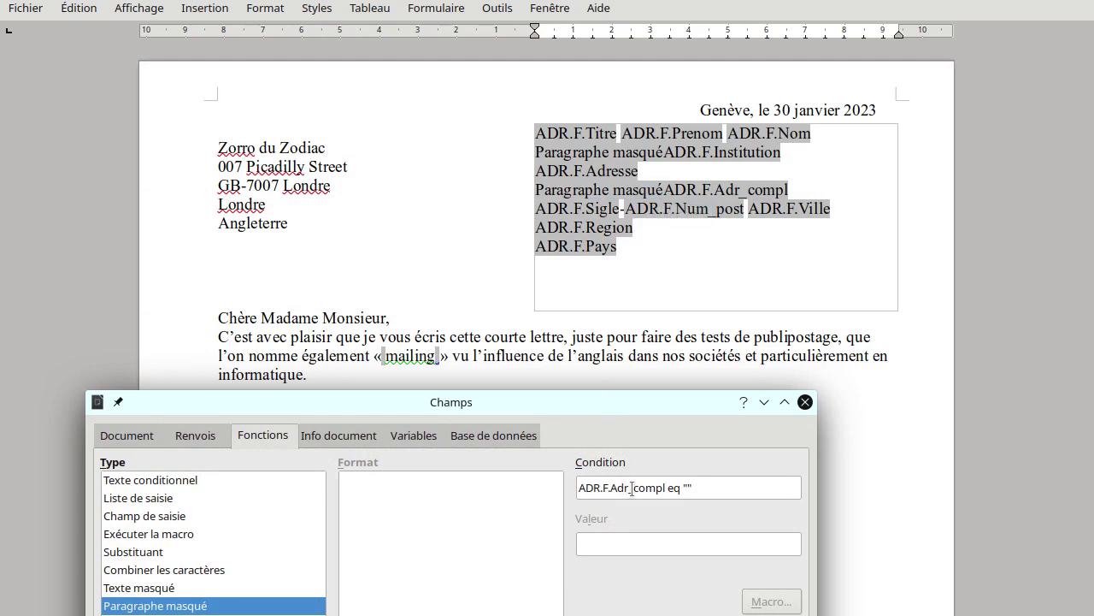
drag(633, 487, 664, 482)
key(BackSpace)
key(BackSpace)
key(BackSpace)
key(BackSpace)
key(BackSpace)
text(Region)
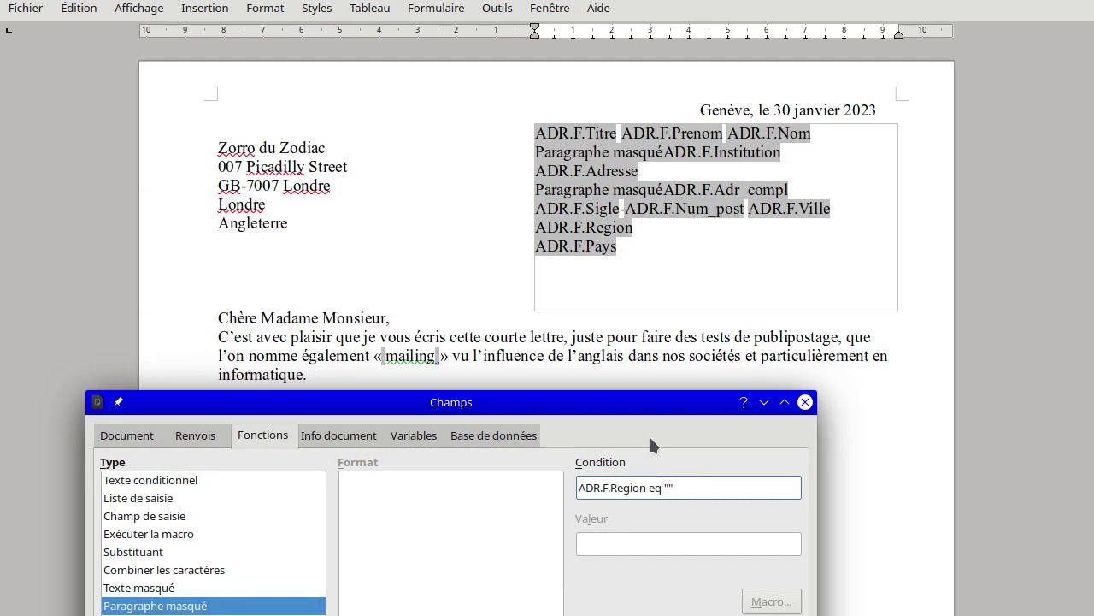
drag(642, 405, 631, 36)
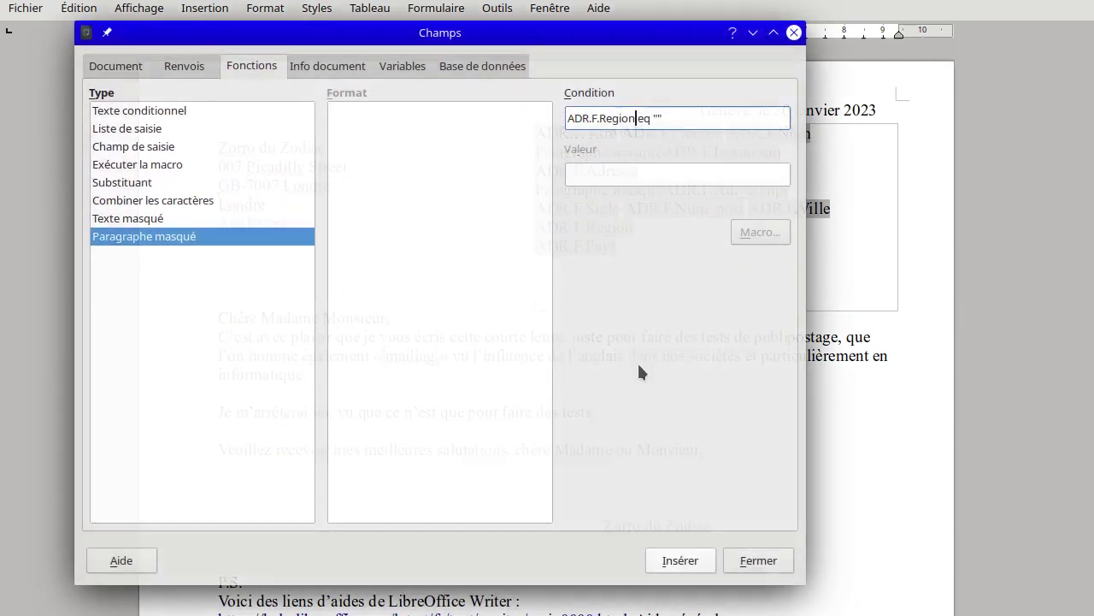
click(684, 570)
click(768, 568)
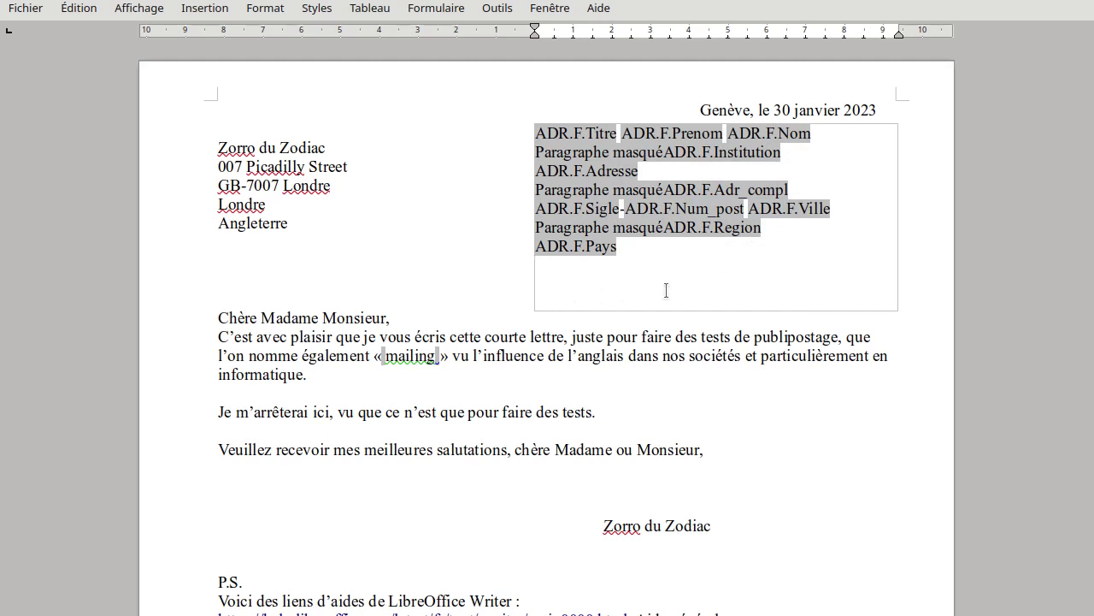
Add a line "Page :" followed by a page number field below the Pays field in the address frame
text(age :)
click(204, 9)
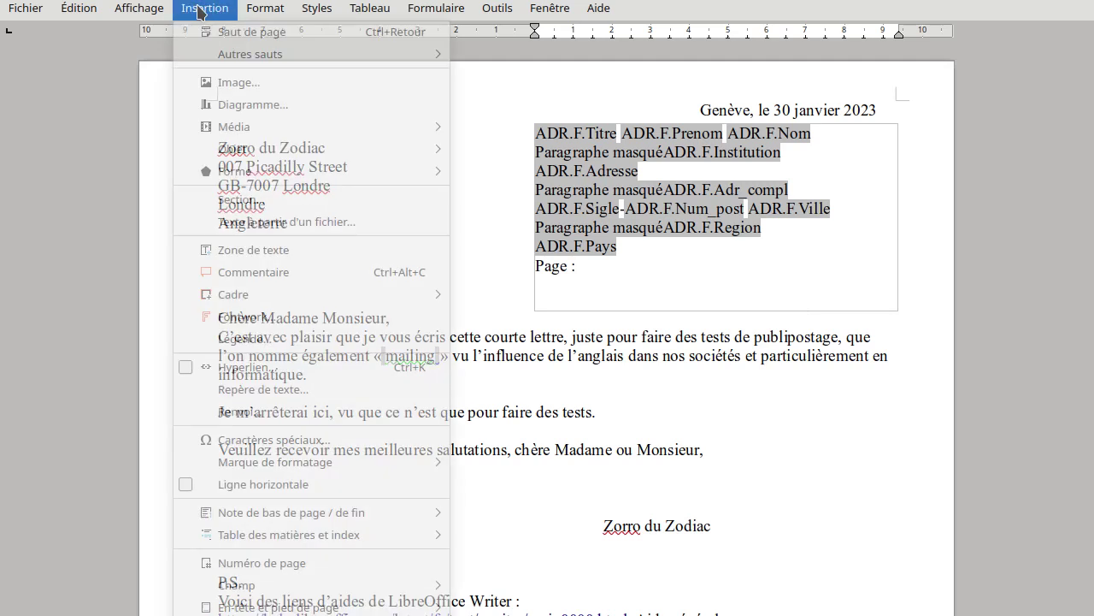
mouse_move(375, 584)
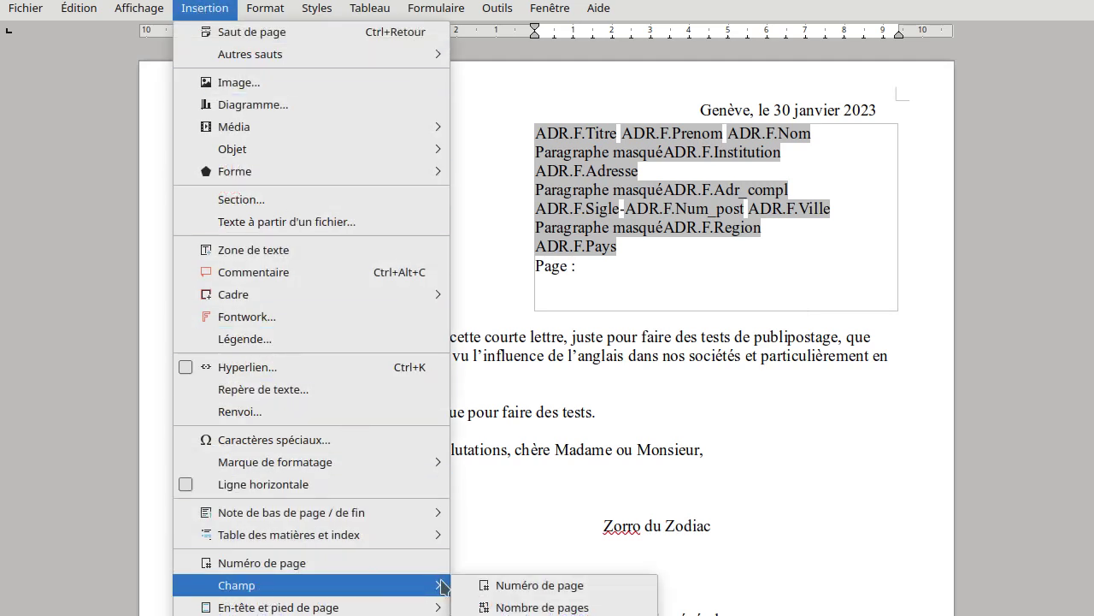
click(580, 587)
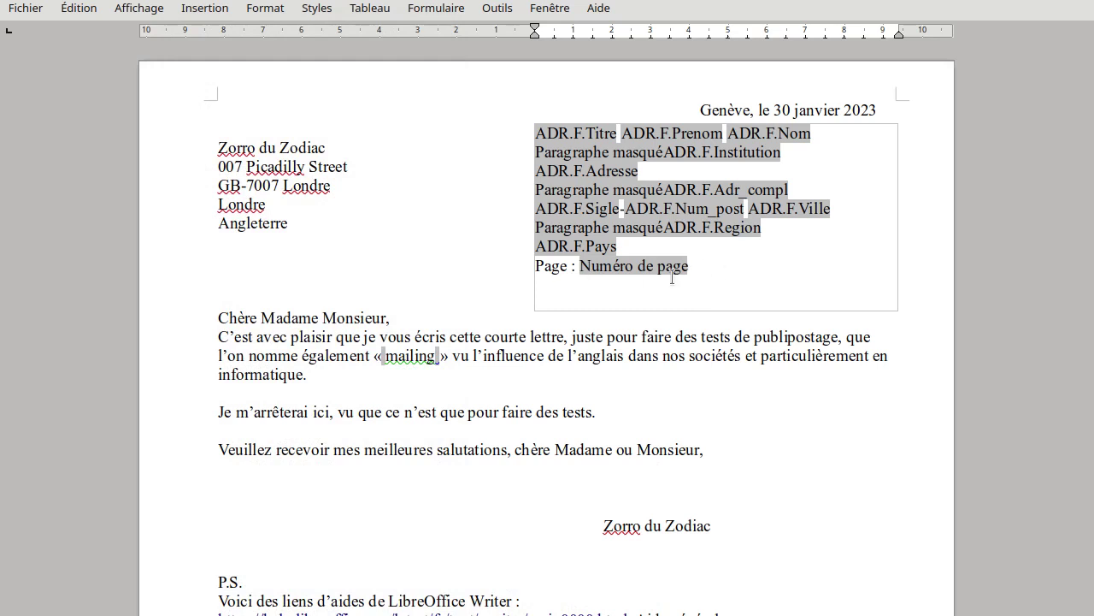
Check the address frame with the field names display switched off, and switch the field names back on
click(130, 10)
click(201, 439)
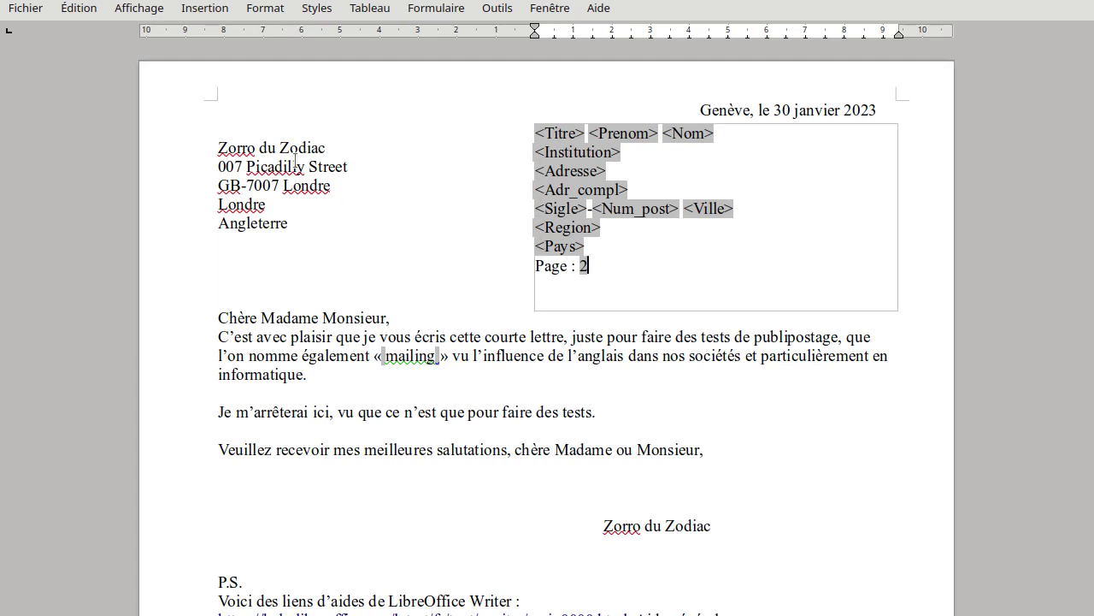
click(138, 7)
click(196, 440)
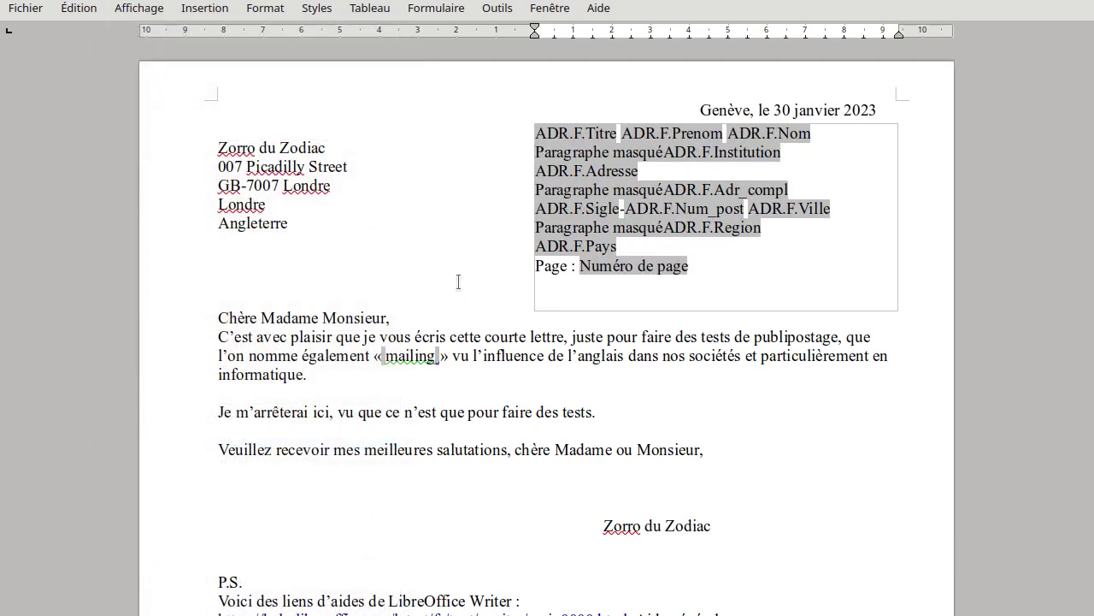
Display the Publipostage toolbar and print all the merged documents with the PDF printer
click(28, 12)
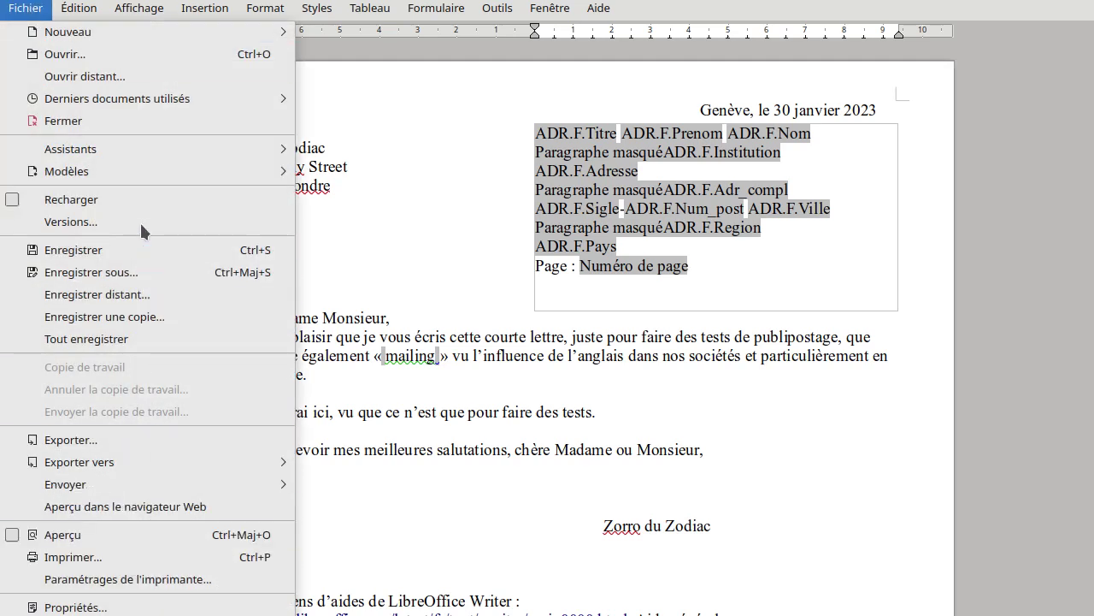
mouse_move(150, 11)
mouse_move(171, 106)
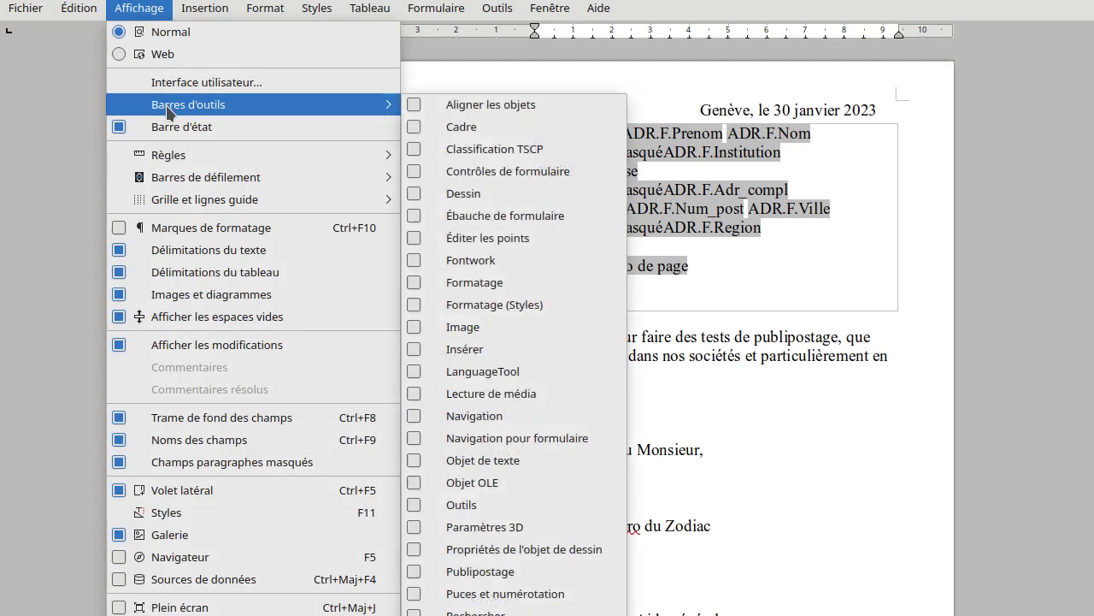
click(486, 571)
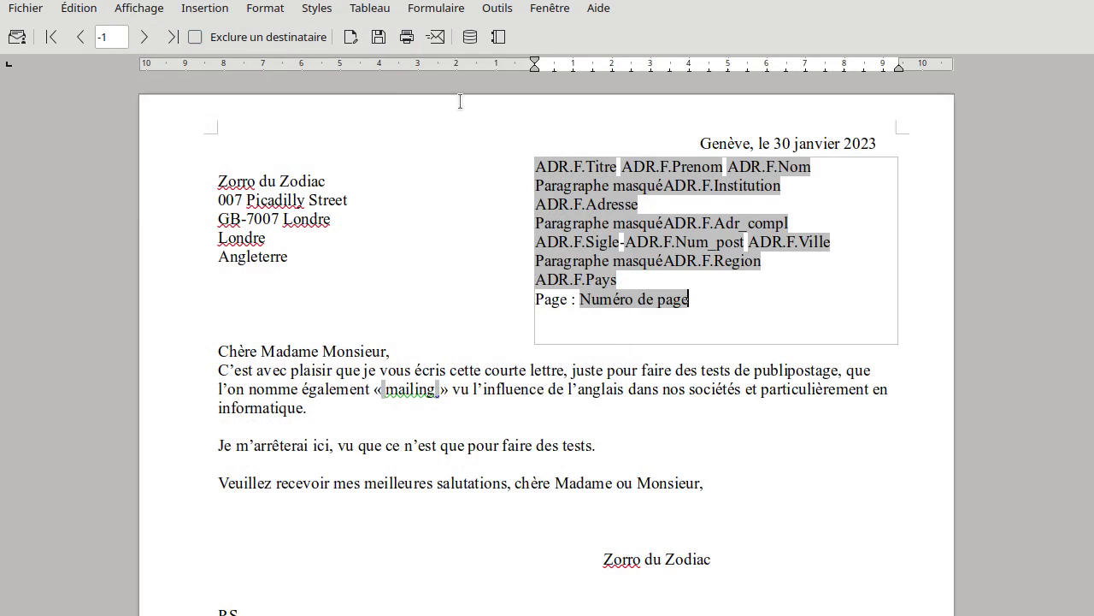
click(406, 37)
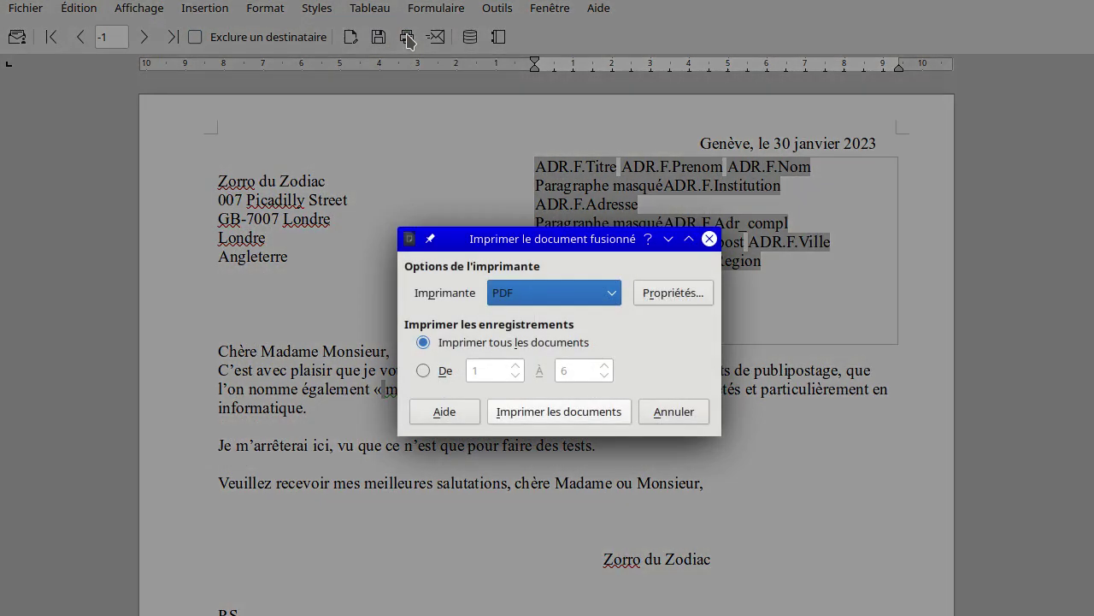
click(579, 412)
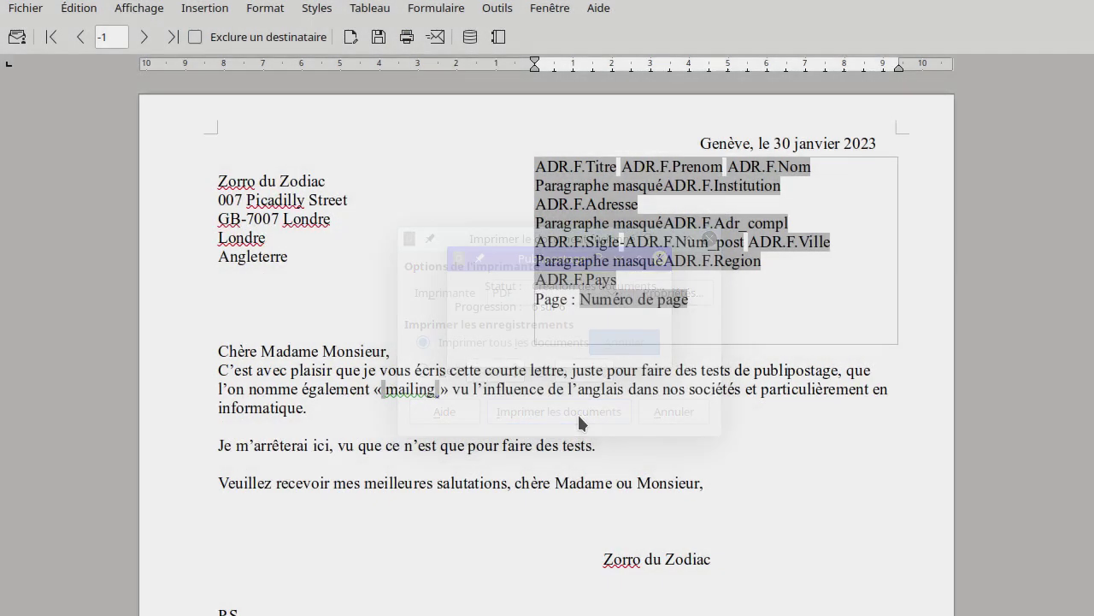